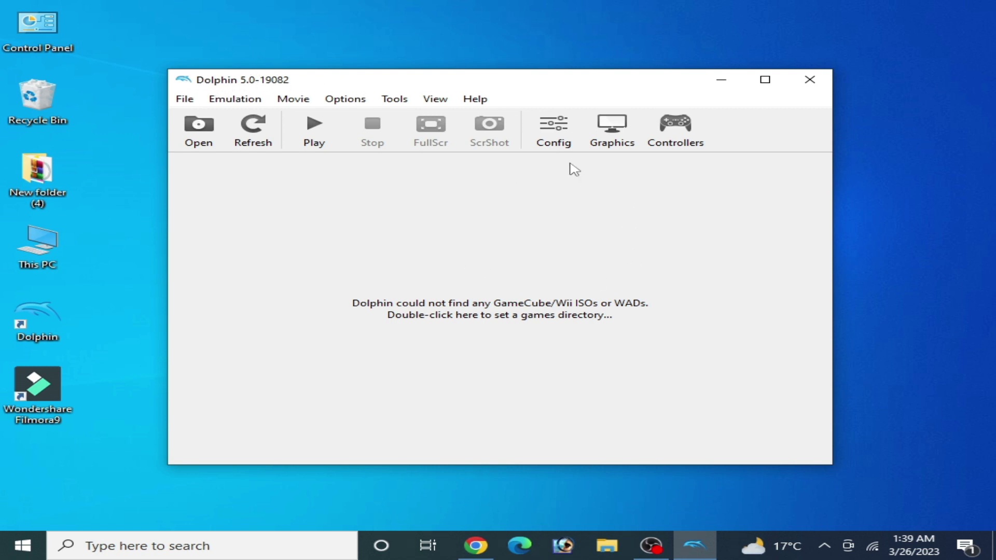
- Set the audio backend to WASAPI (Exclusive Mode) in the emulator's configuration
left_click(553, 128)
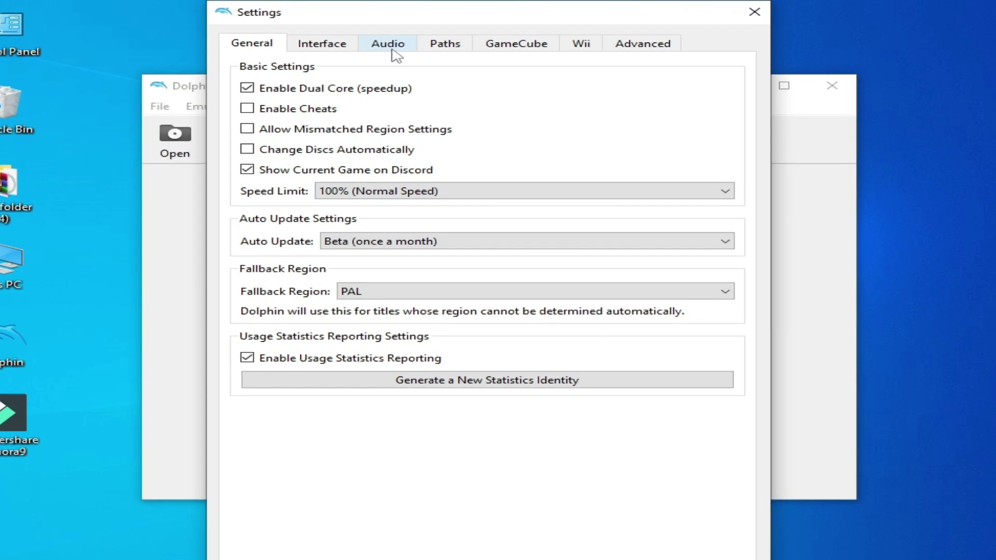
left_click(392, 51)
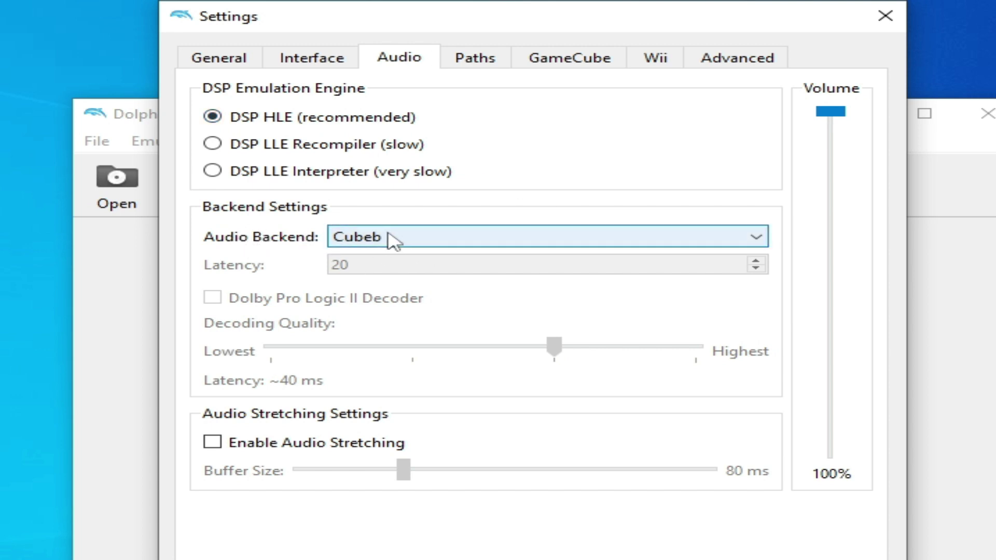
left_click(422, 240)
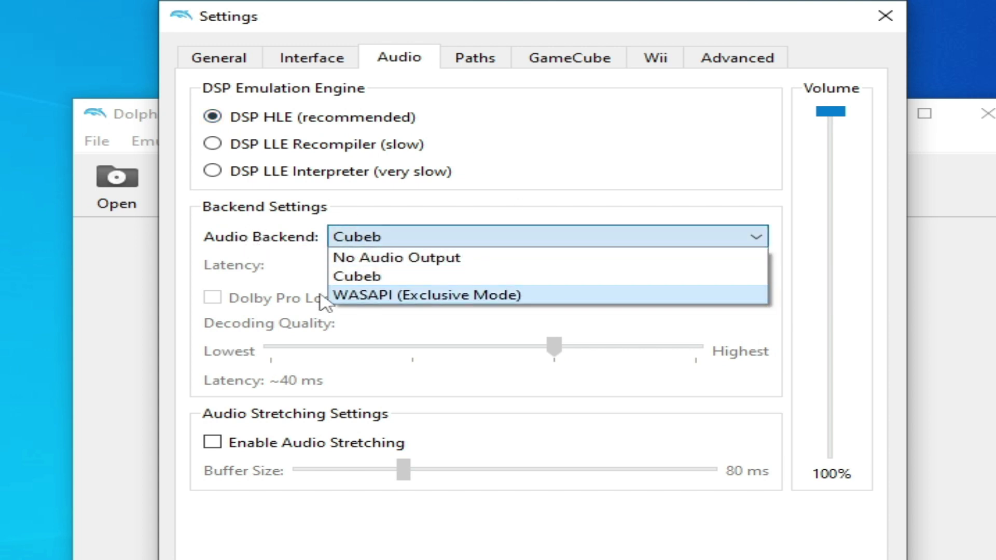
left_click(437, 299)
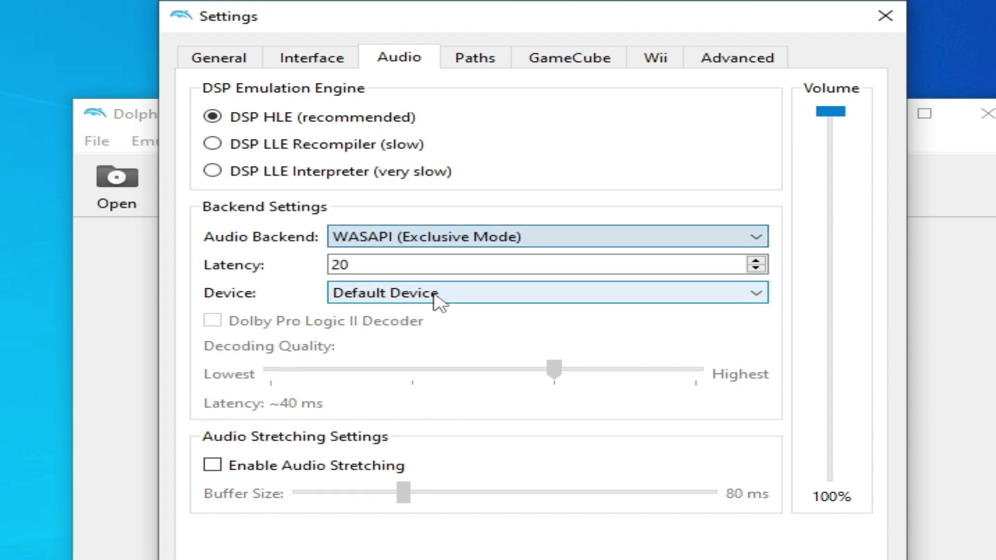
- Set the audio latency to 50 and choose Speakers (High Definition Audio Device) as the output device
left_click(755, 261)
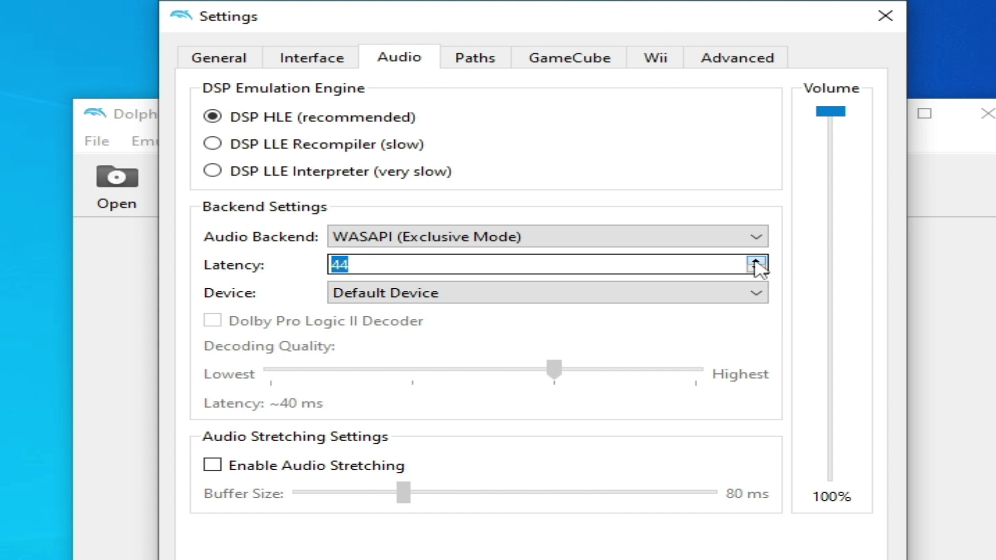
left_click(536, 265)
left_click(555, 300)
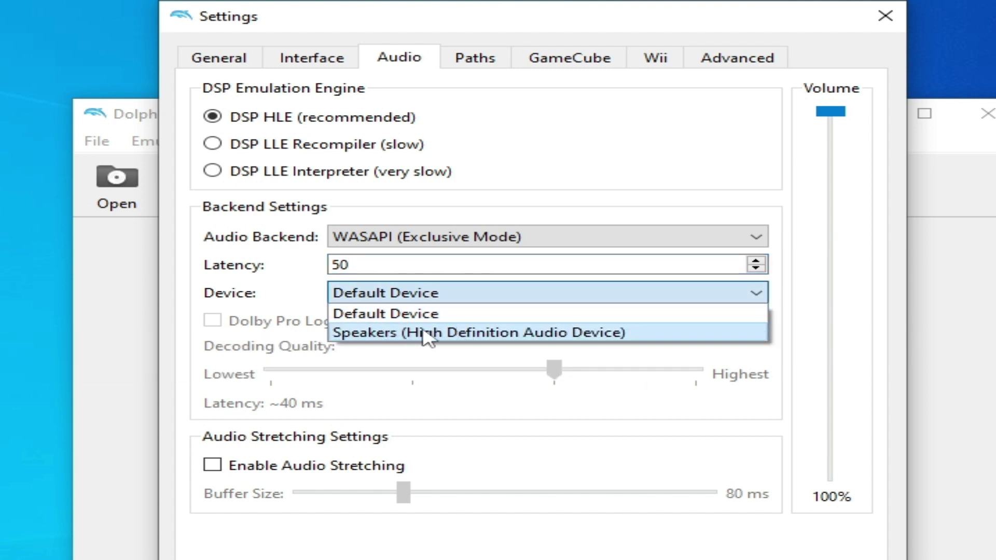
left_click(548, 333)
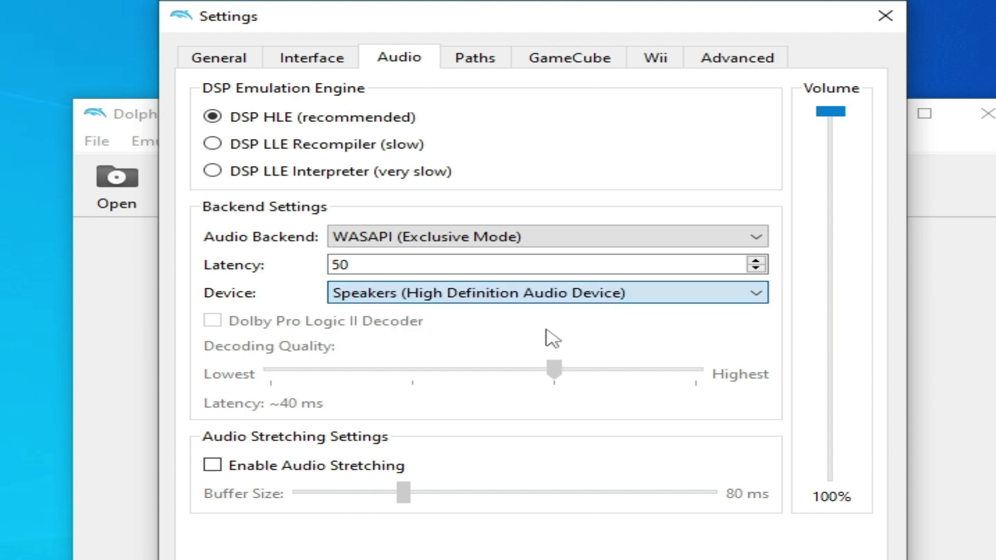
- Look over the advanced, general and interface settings, and close the settings window
left_click_drag(508, 5, 512, 137)
left_click_drag(612, 166, 596, 74)
left_click(706, 104)
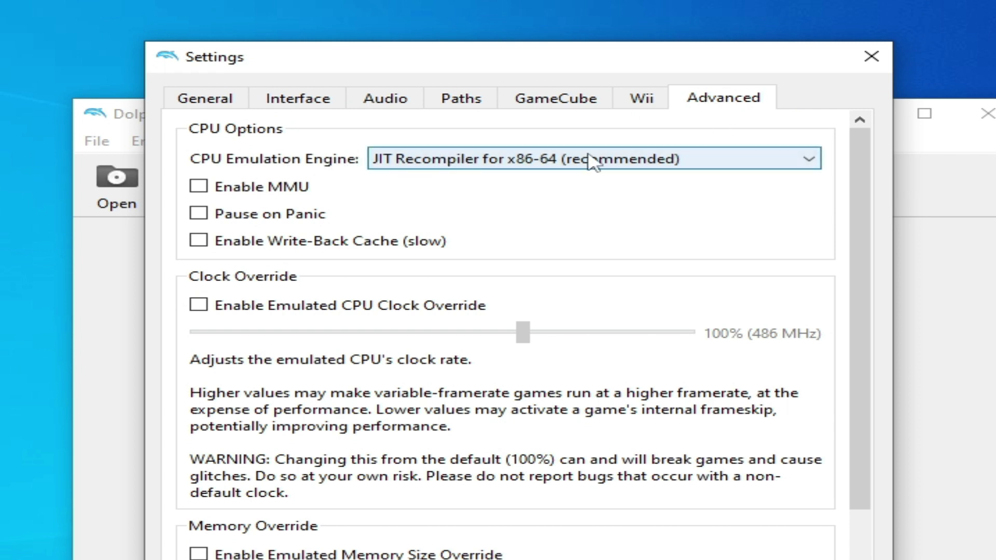
left_click(190, 98)
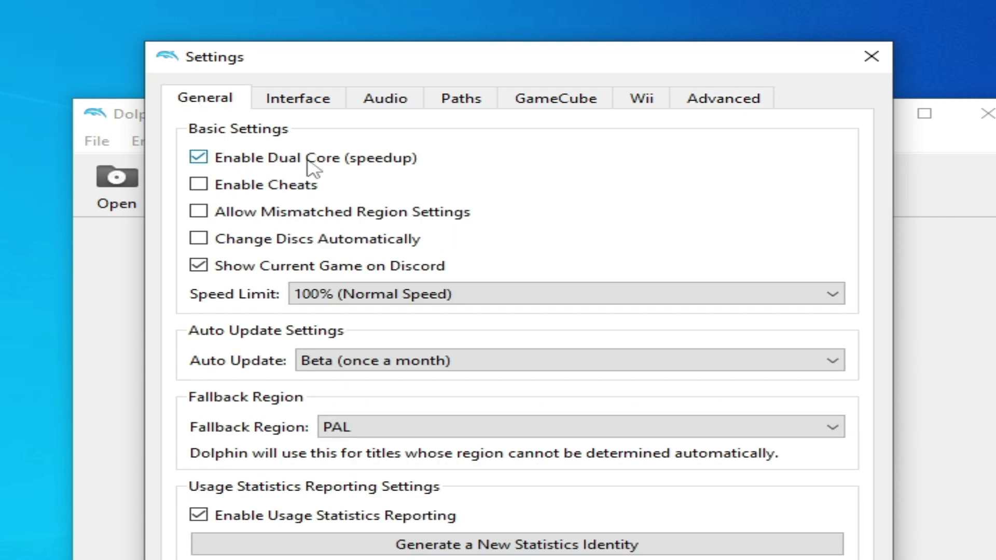
left_click(301, 99)
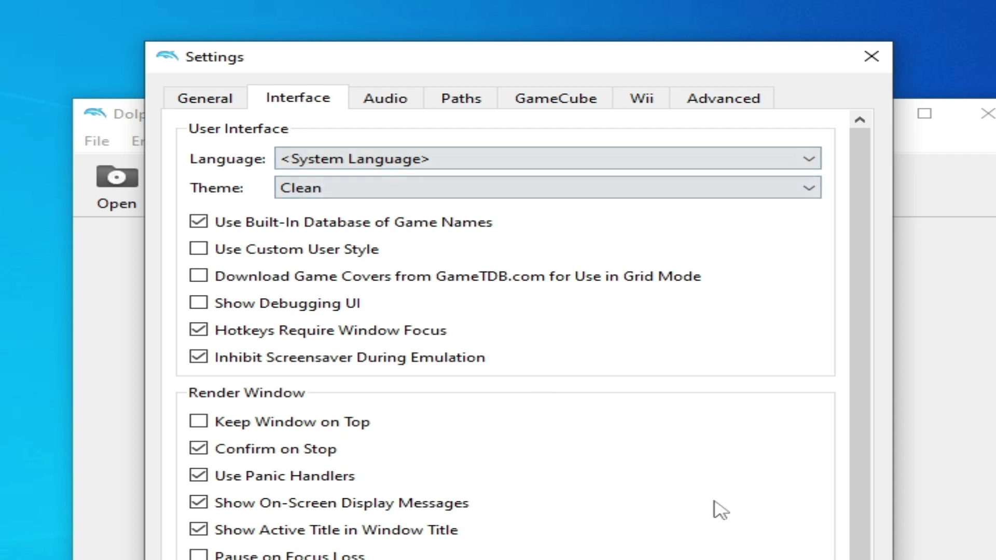
key("Escape")
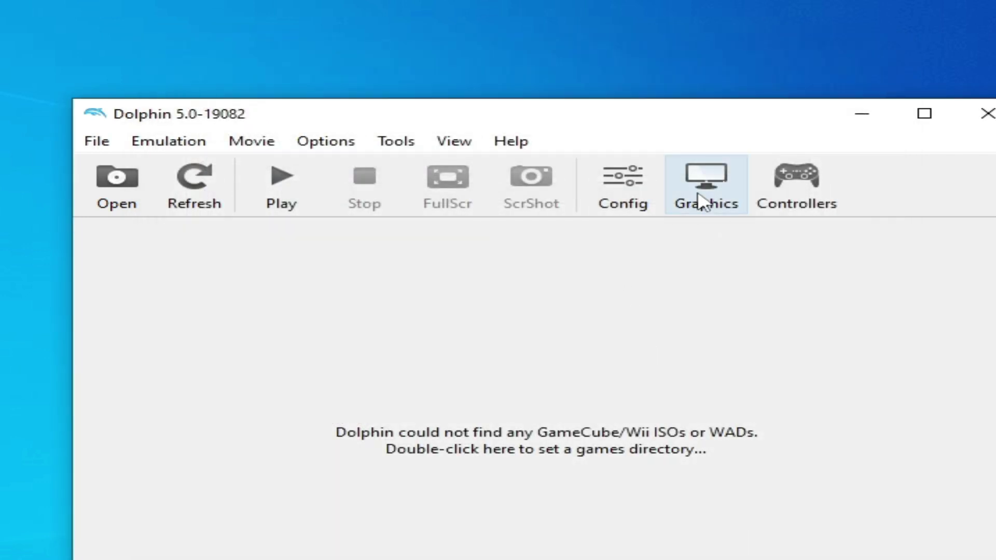
- Set the graphics backend to Vulkan in the graphics configuration
left_click(698, 200)
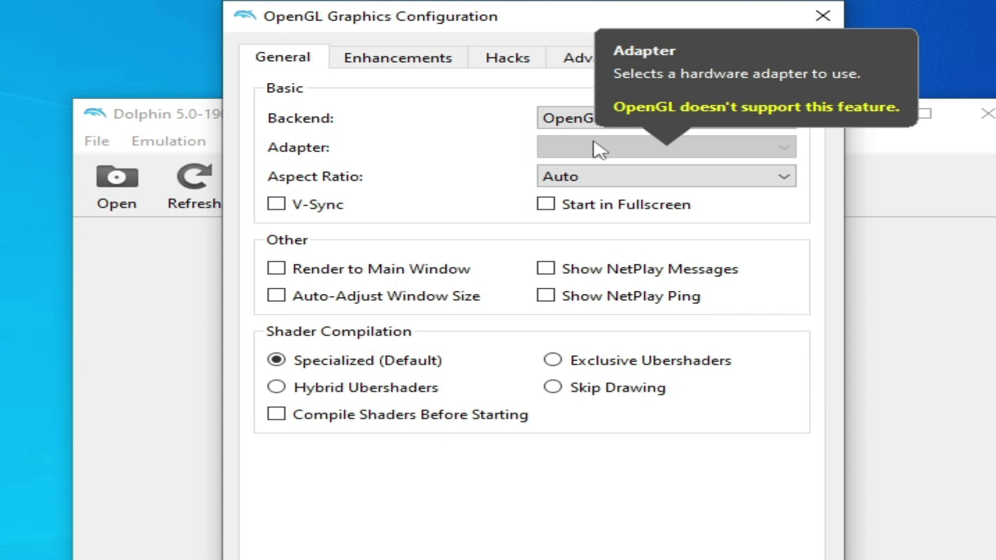
left_click(661, 117)
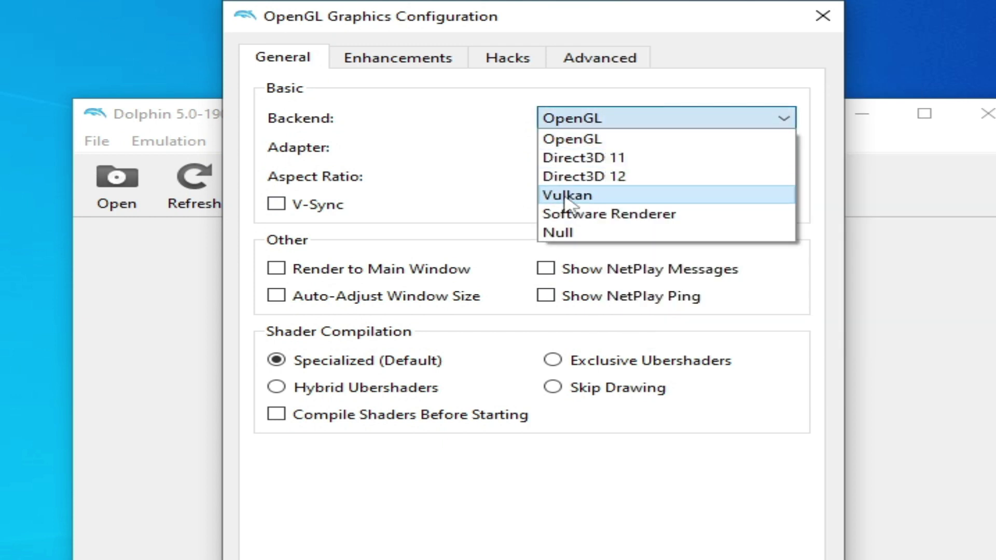
left_click(690, 195)
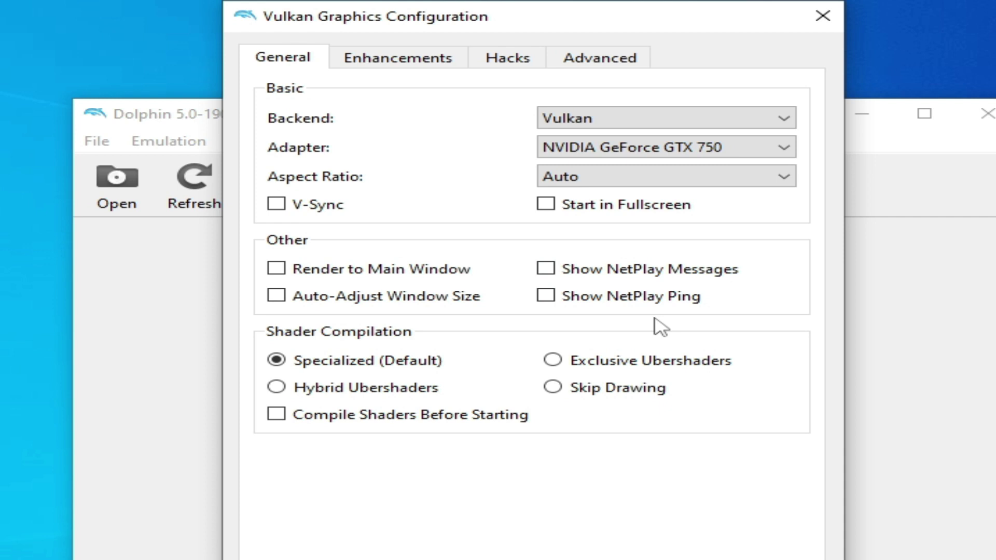
- Try the OpenGL backend and the V-Sync option, restoring Vulkan with V-Sync off
left_click(615, 118)
left_click(577, 145)
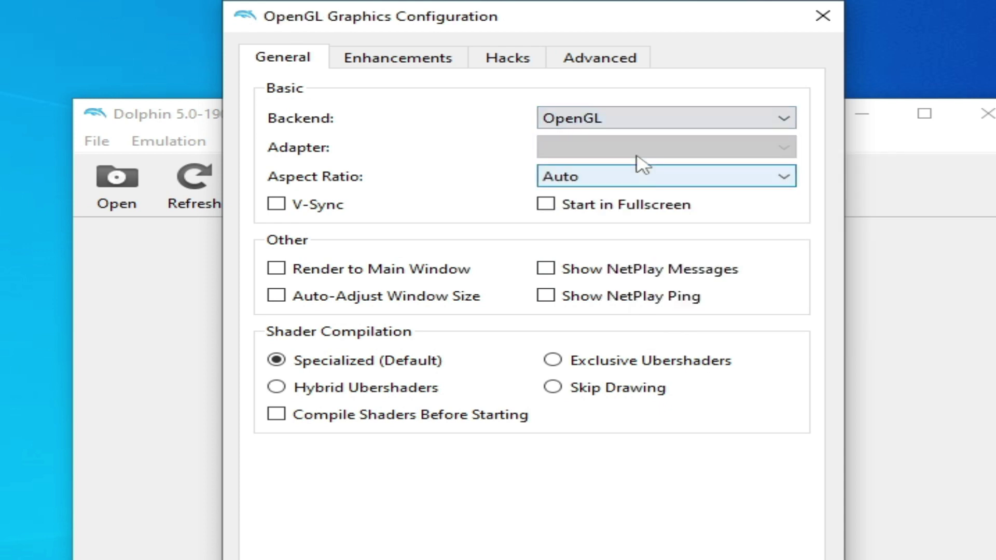
left_click(640, 120)
left_click(570, 195)
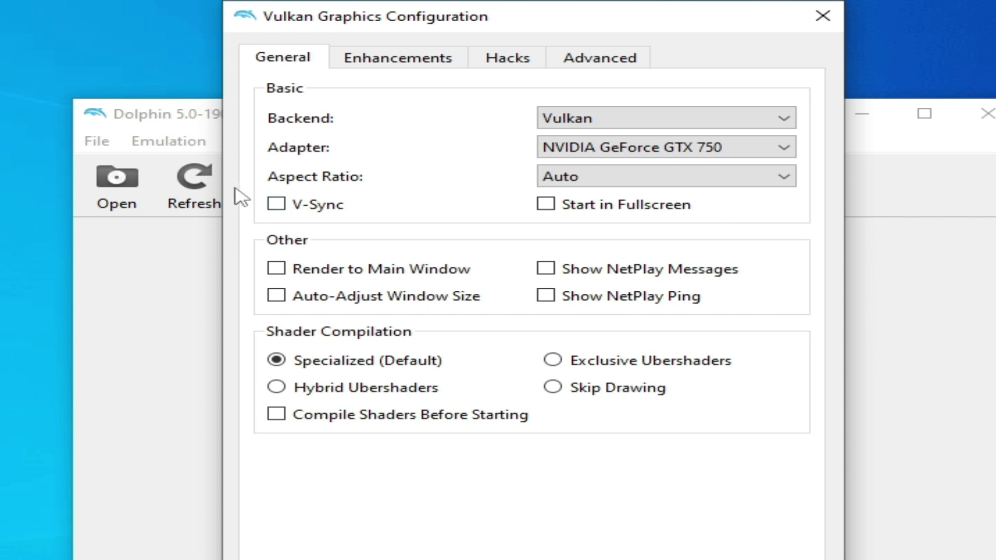
left_click(276, 204)
left_click(276, 204)
- Set the internal resolution enhancement to Native (640x528), after trying Auto (Multiple of 640x528)
left_click(410, 61)
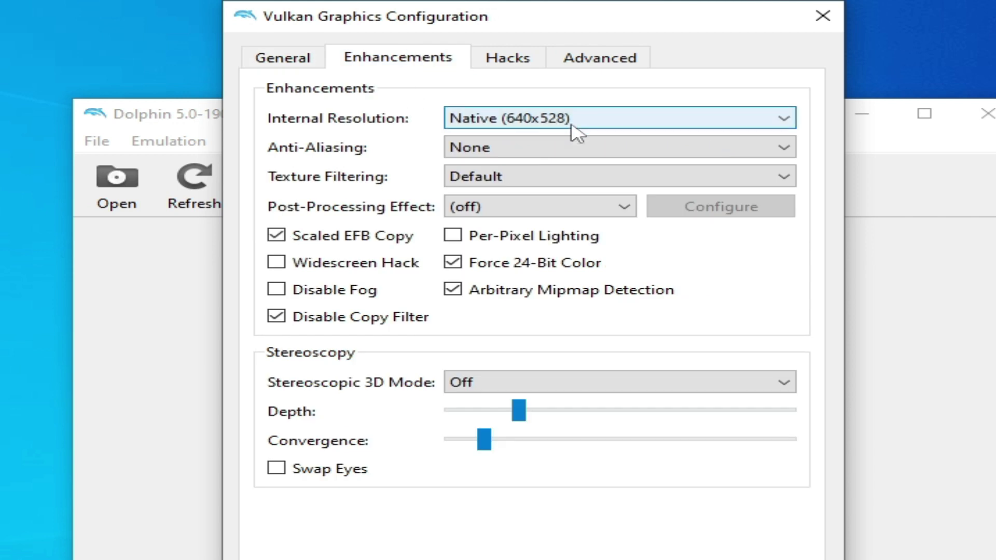
left_click(506, 121)
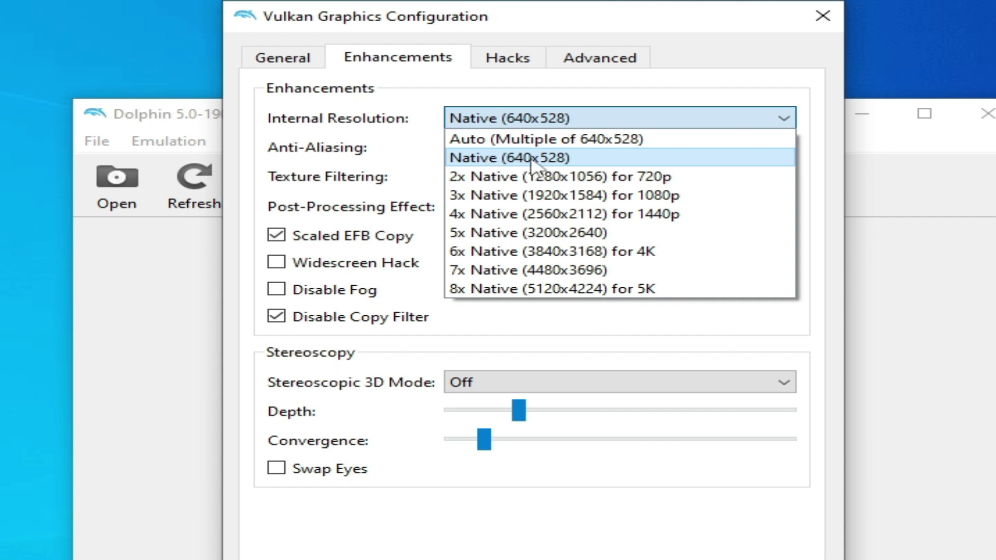
left_click(567, 158)
left_click(519, 119)
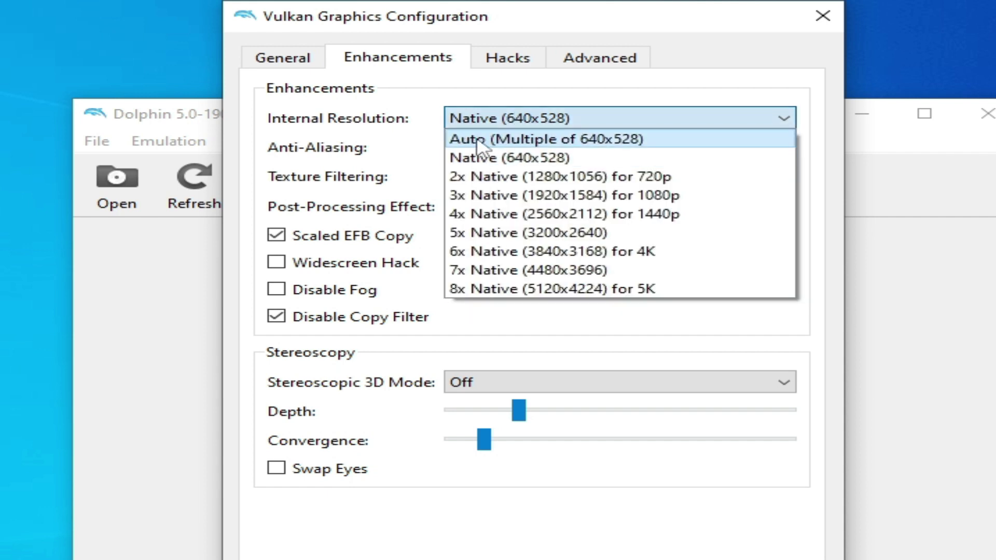
left_click(491, 145)
left_click(529, 123)
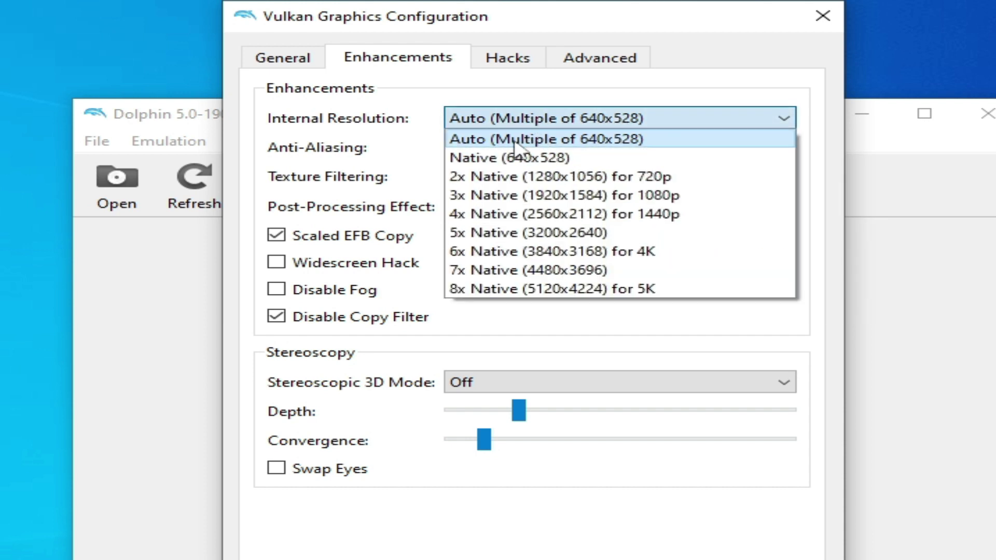
left_click(501, 157)
- Enable Skip EFB Access from CPU among the graphics hacks and close the graphics configuration
left_click(508, 65)
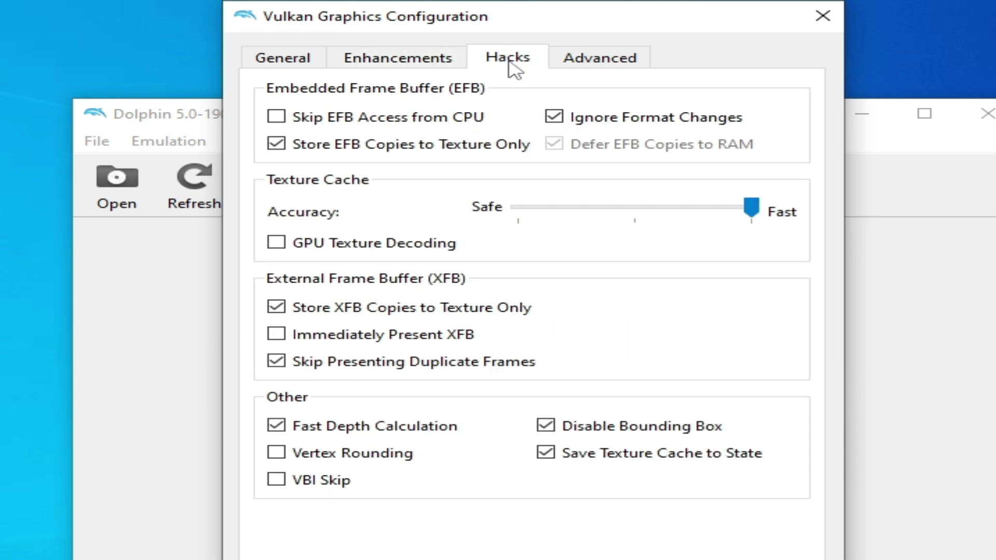
mouse_move(277, 117)
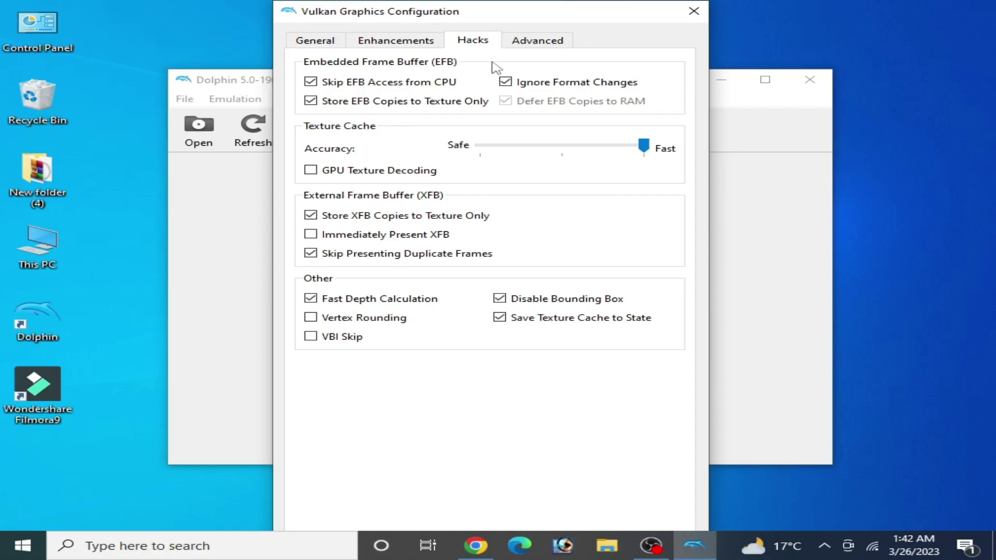
left_click(578, 61)
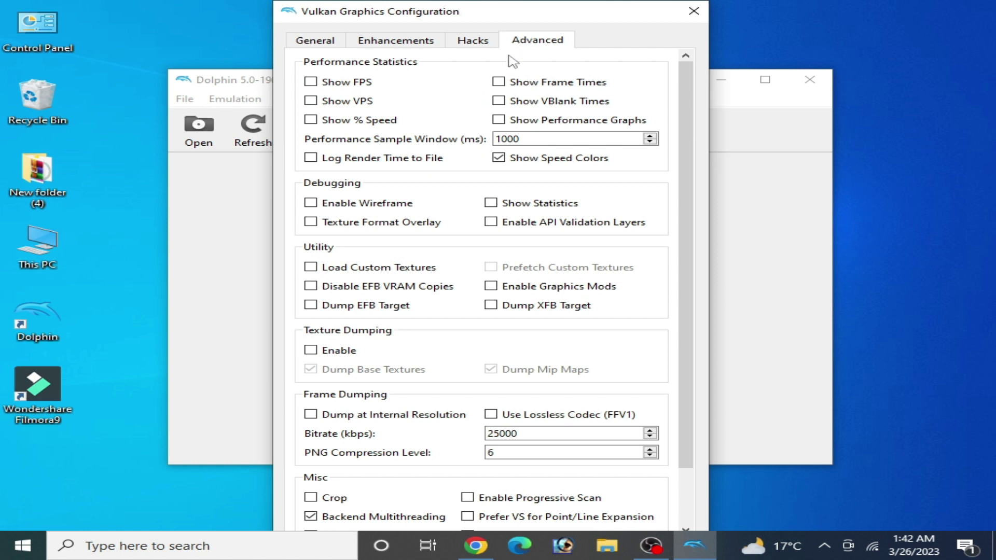
mouse_move(483, 7)
left_mouse_down()
mouse_move(500, 84)
mouse_move(493, 11)
left_mouse_up()
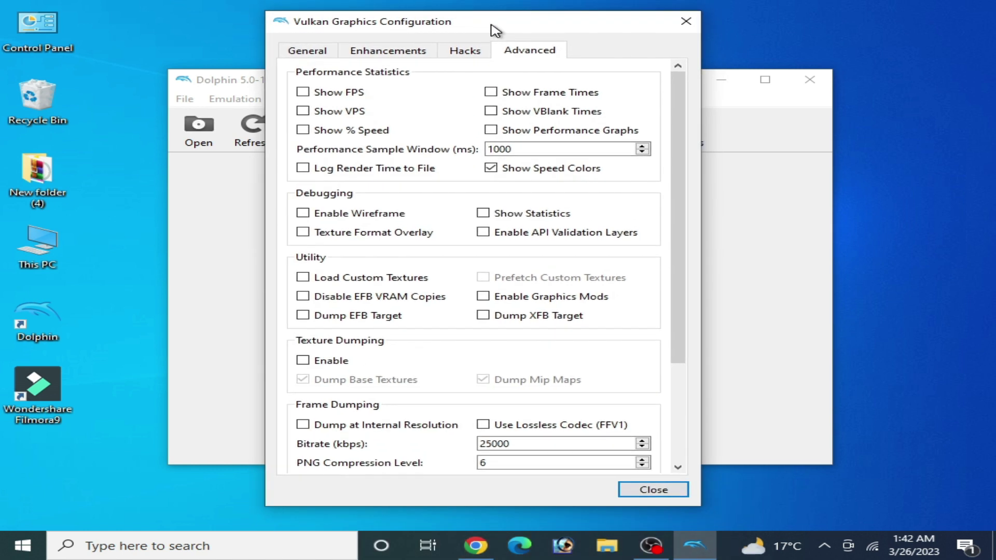
left_click(655, 491)
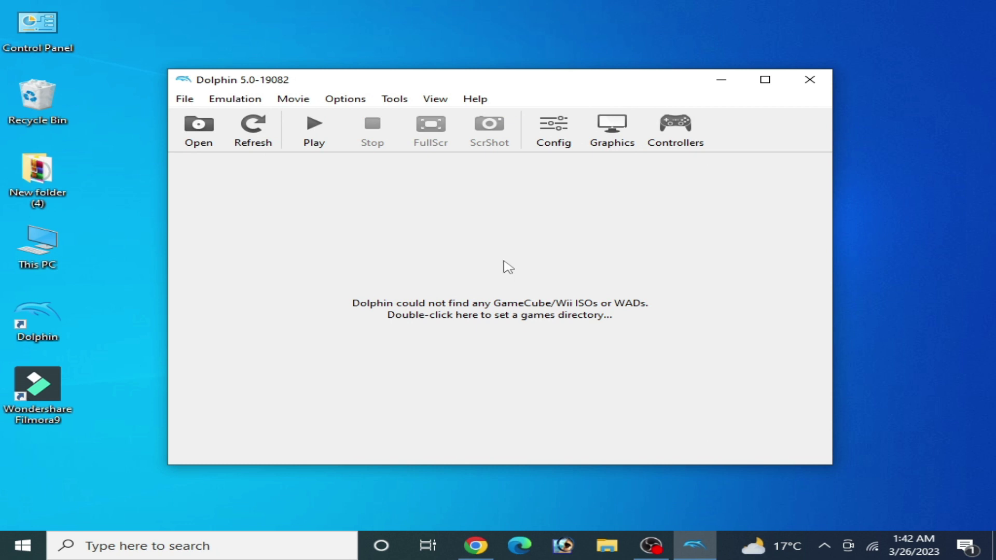
- Close the current emulator window and launch Dolphin 5.0 from its desktop shortcut
left_click(809, 80)
right_click(43, 310)
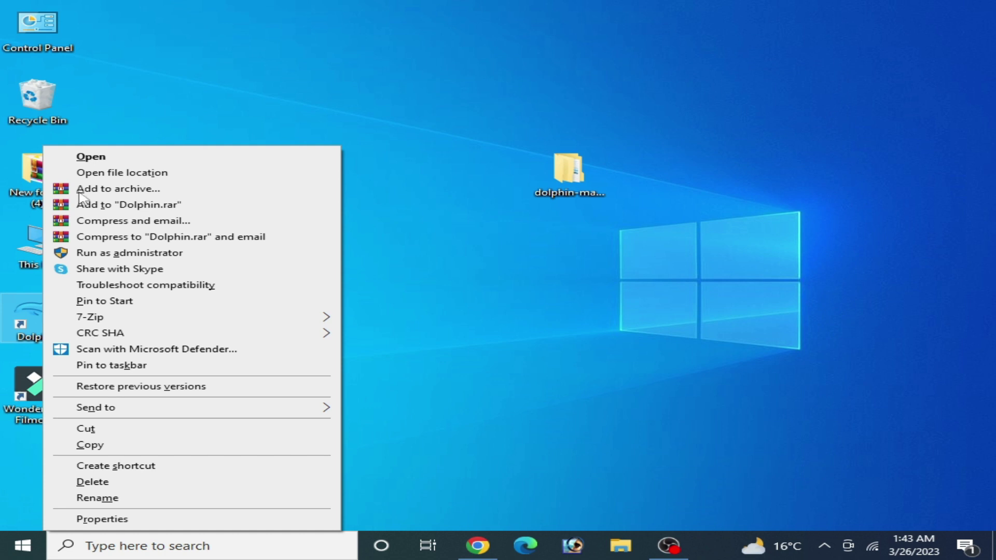
left_click(88, 156)
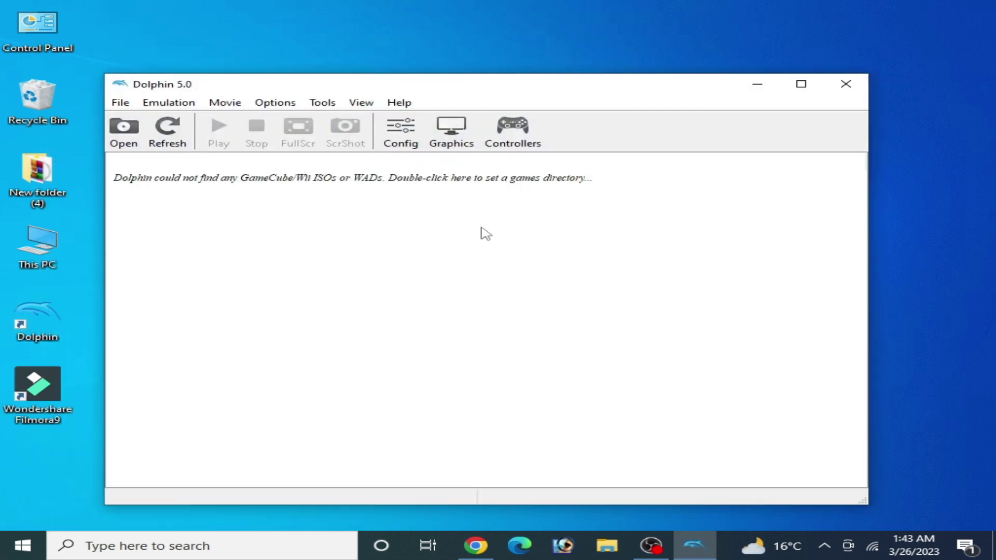
- Set the audio backend to OpenAL with a latency of 20 in the Dolphin configuration
left_click(400, 131)
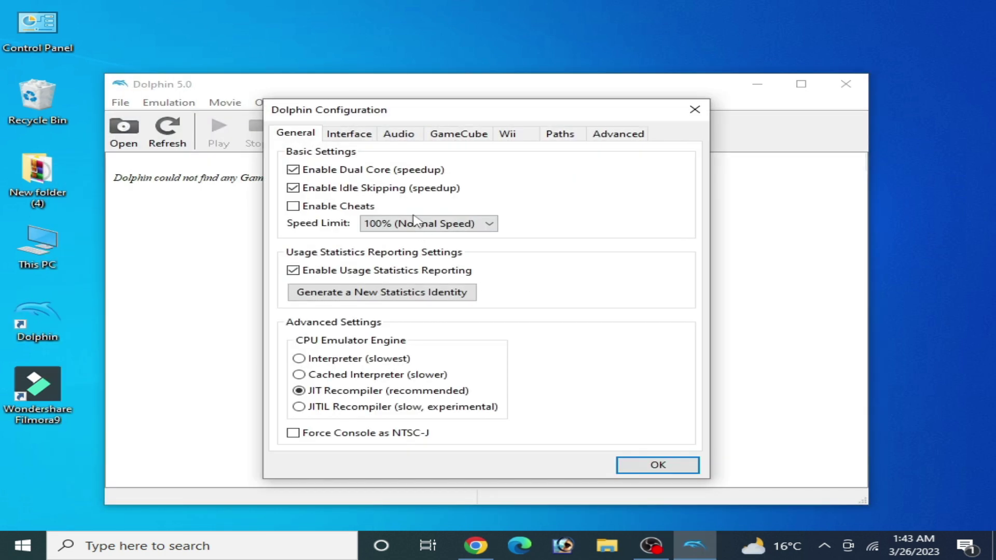
left_click(400, 134)
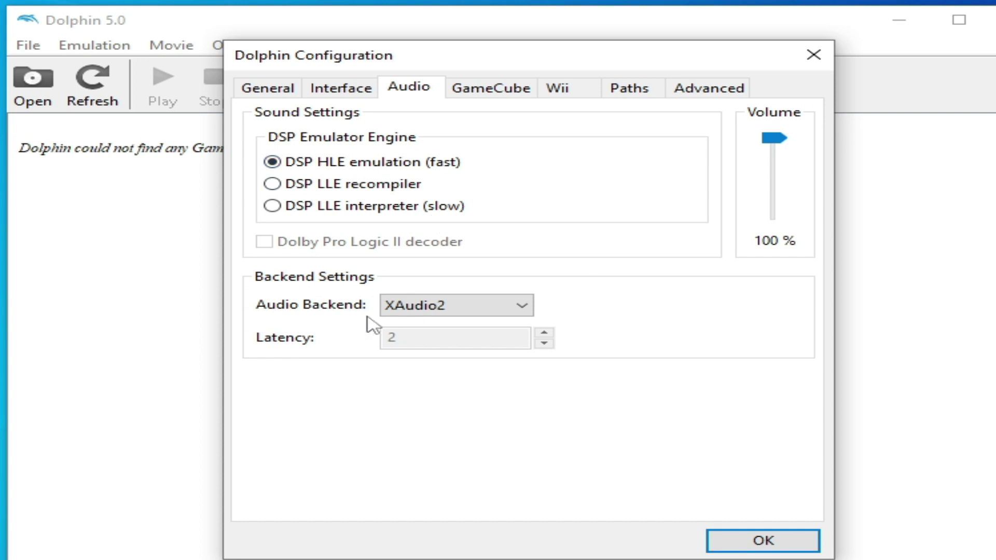
left_click(451, 308)
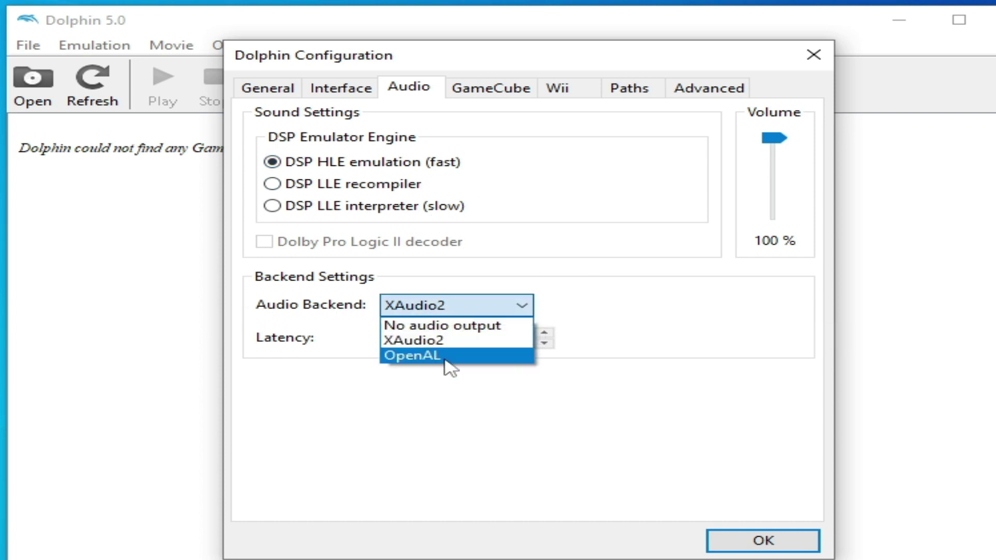
left_click(443, 362)
left_click(543, 333)
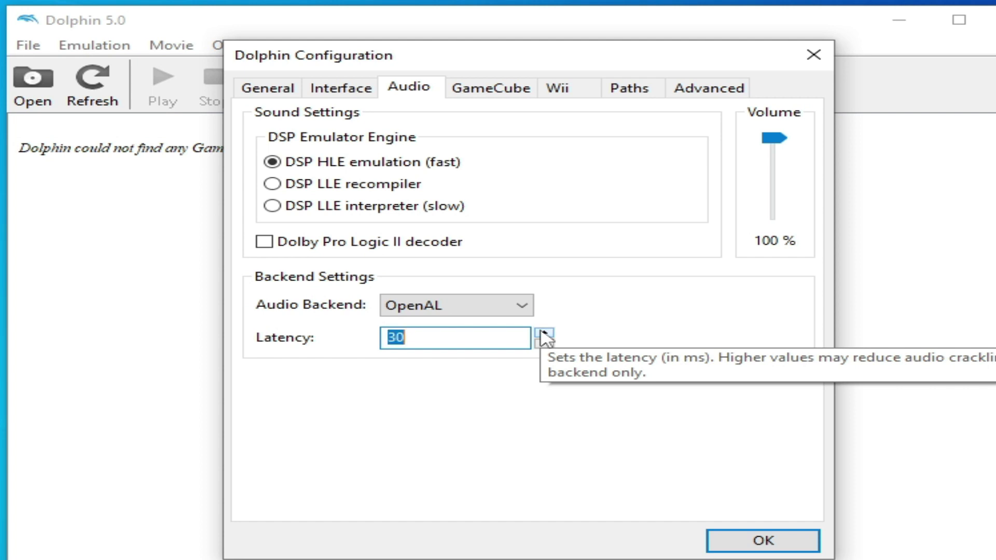
left_click(544, 343)
left_click(543, 342)
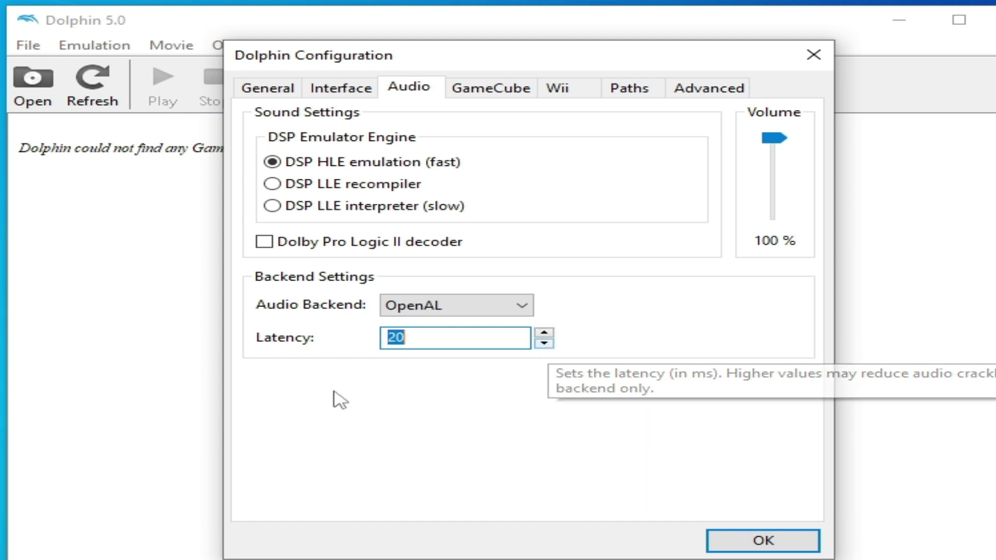
- Look over the general, audio and advanced pages of the Dolphin configuration
left_click(268, 89)
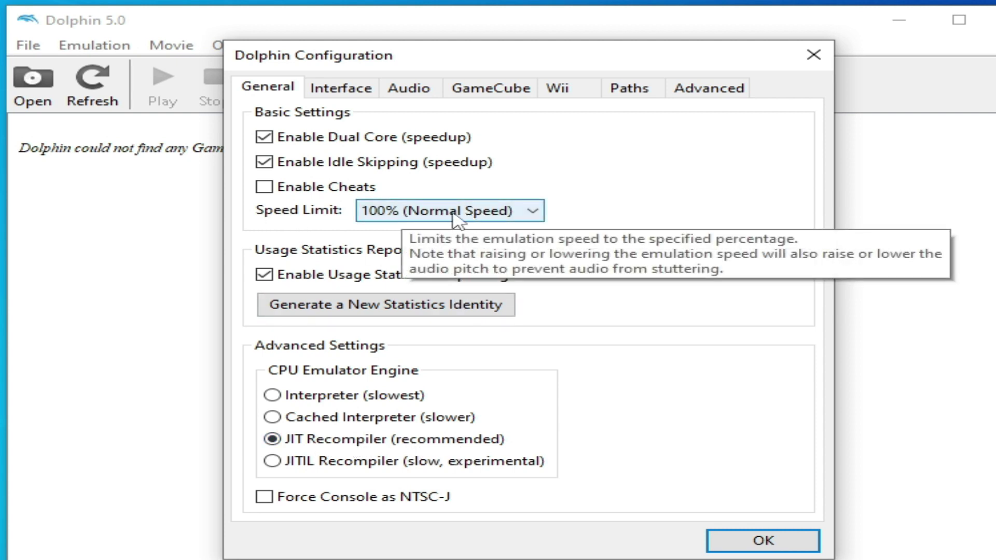
left_click(415, 91)
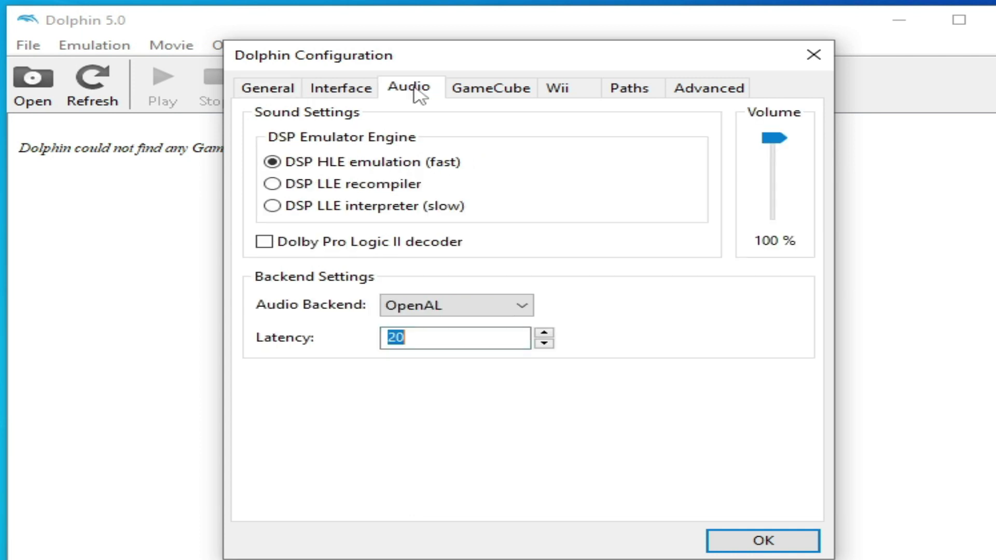
left_click(499, 94)
left_click(698, 92)
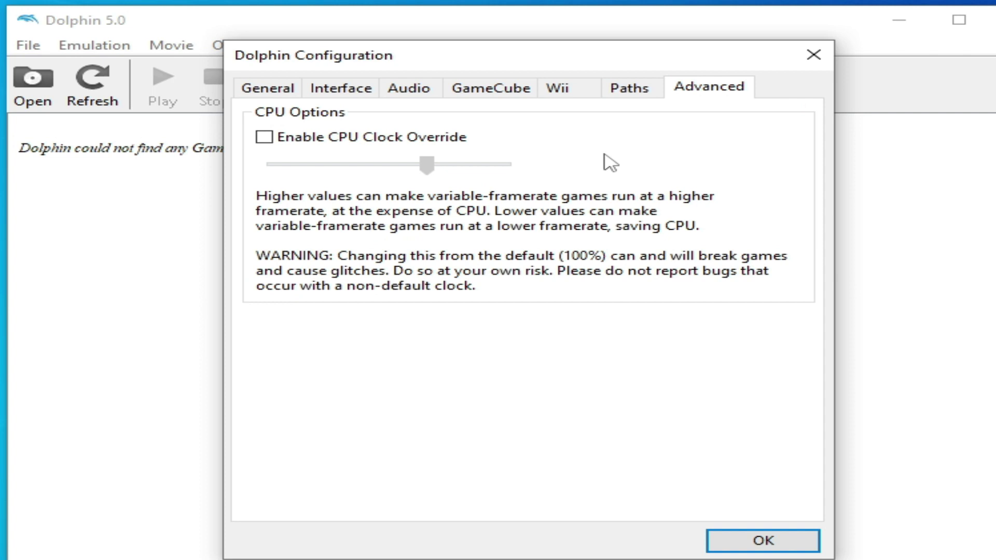
- Try the CPU clock override, leave it disabled and close the Dolphin configuration
left_click(264, 137)
left_click(264, 137)
left_click(723, 540)
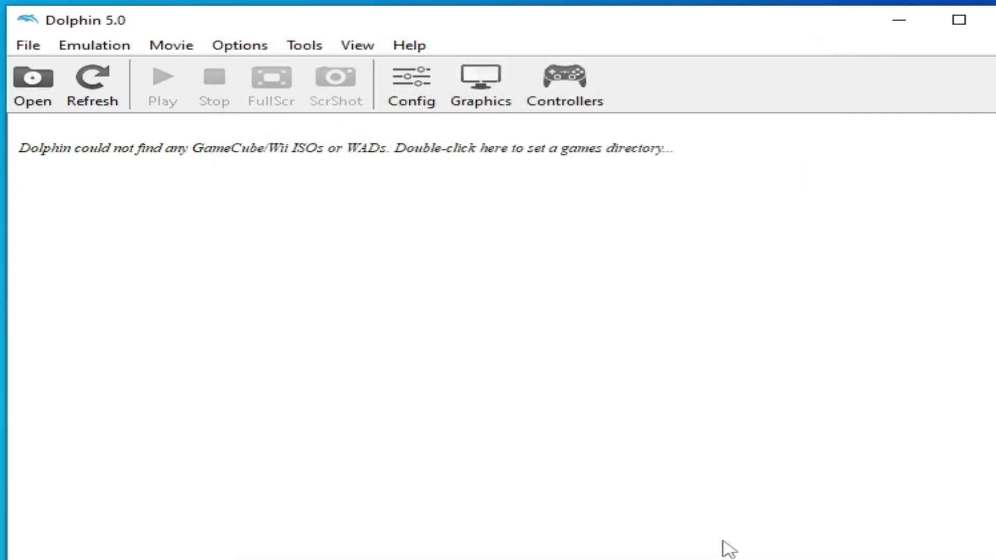
- Open the graphics configuration and try V-Sync, leaving it disabled
left_click(506, 93)
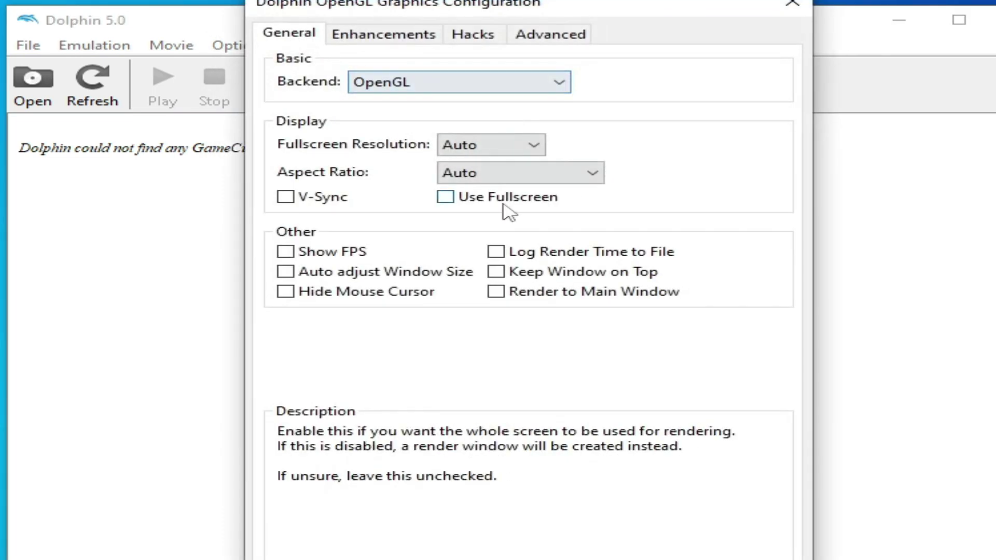
left_click(284, 197)
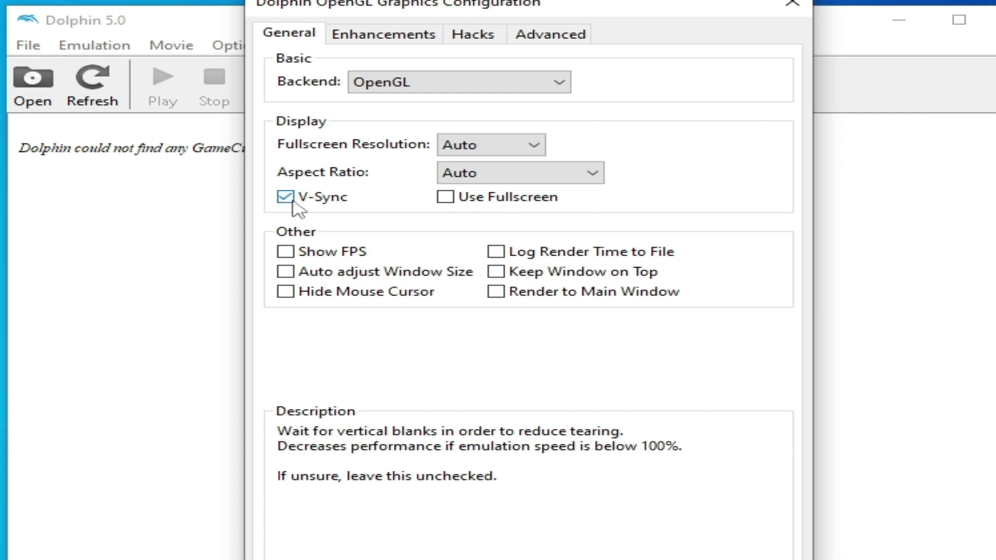
left_click(285, 197)
- Set the graphics backend to Direct3D 12 (experimental) with NVIDIA GeForce GTX 750 as the adapter
left_click(502, 86)
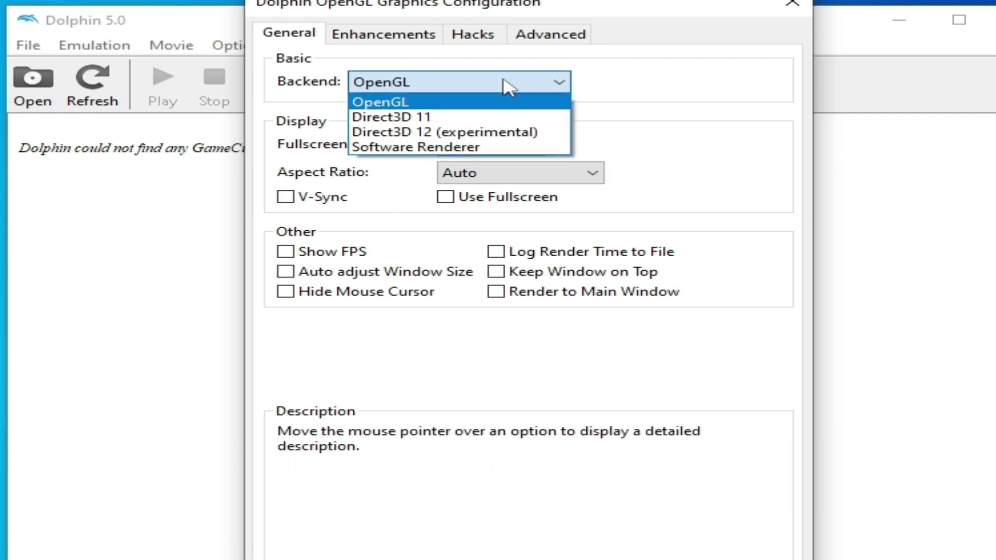
left_click(397, 103)
left_click(420, 83)
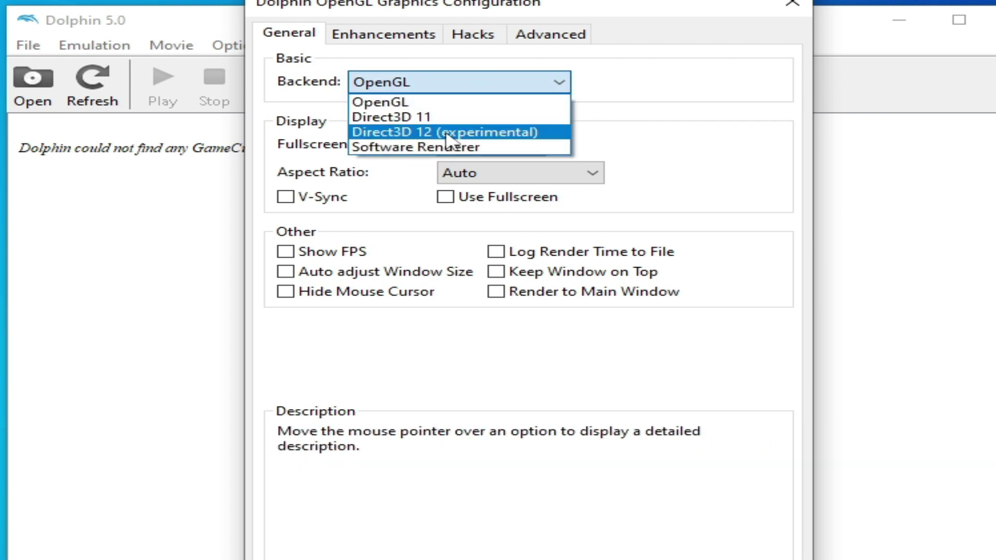
left_click(407, 133)
left_click(608, 127)
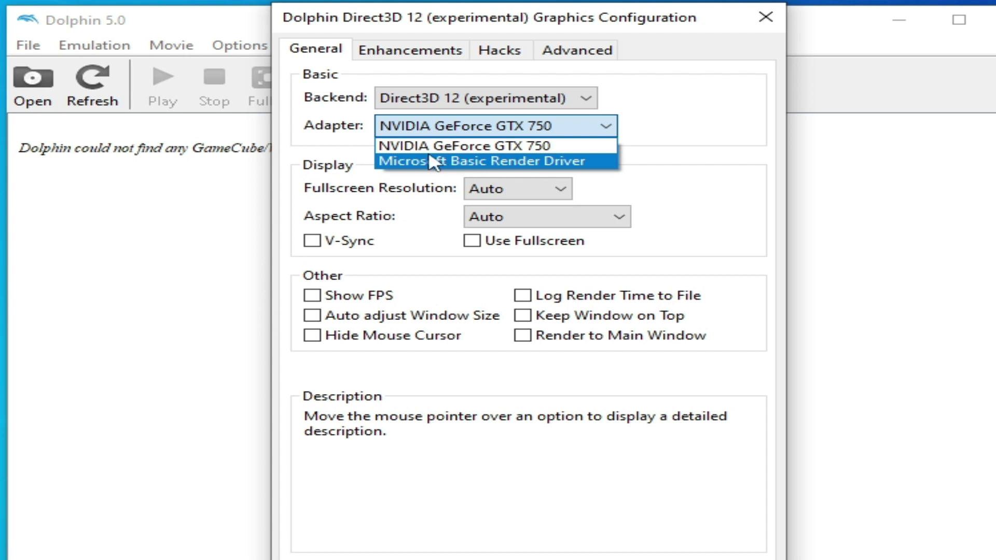
left_click(451, 148)
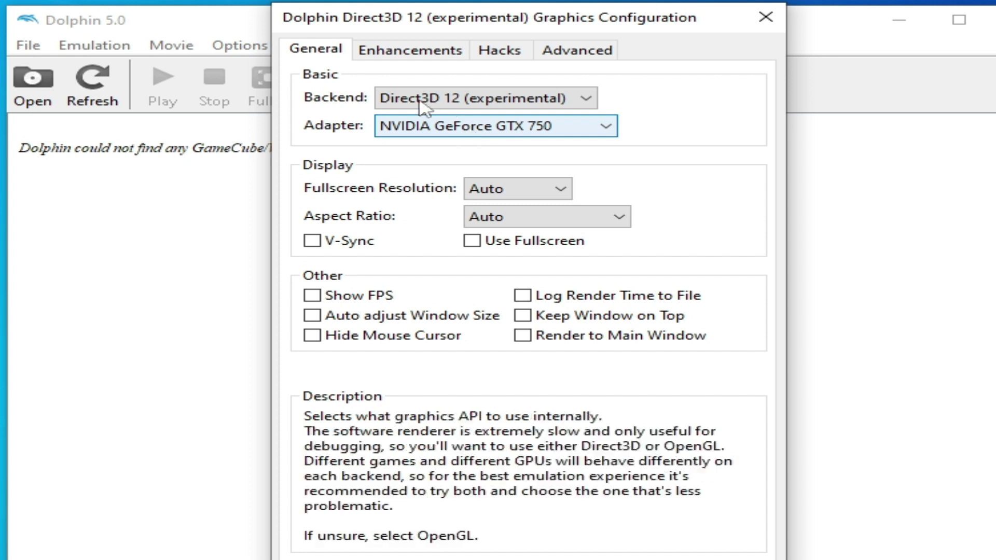
- Switch the graphics backend to OpenGL and back to Direct3D 12 (experimental)
left_click(499, 107)
left_click(498, 117)
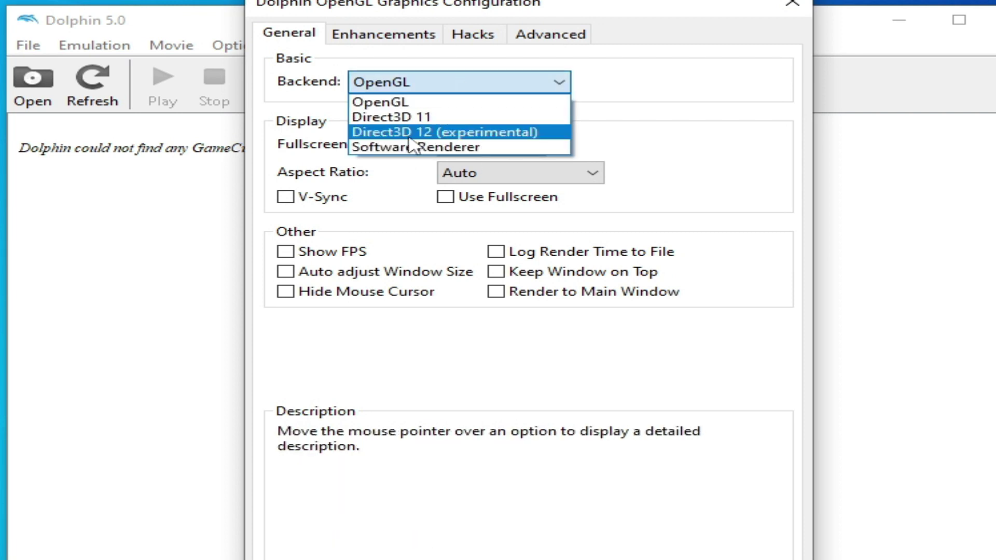
left_click(415, 130)
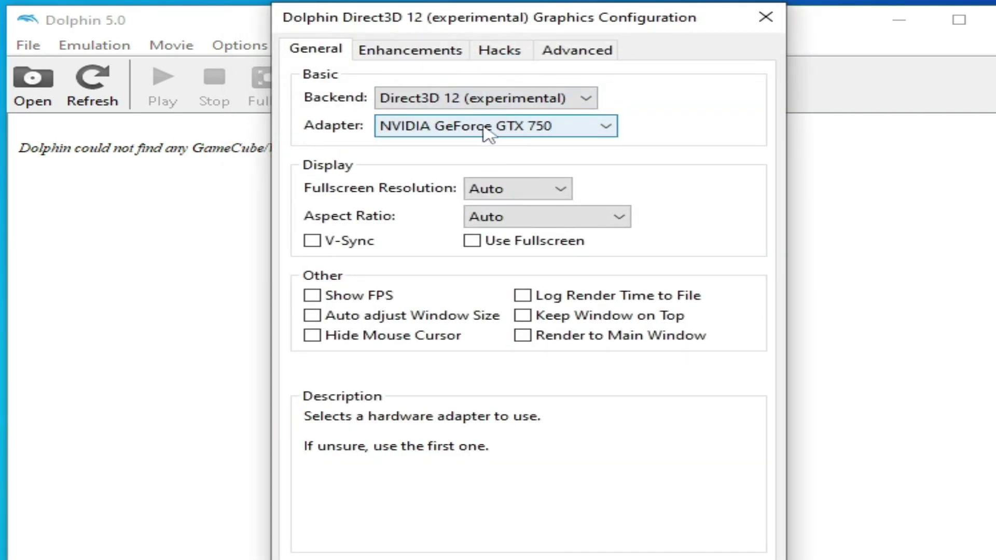
- Choose Native (640x528) as the internal resolution among the graphics enhancements
left_click(422, 52)
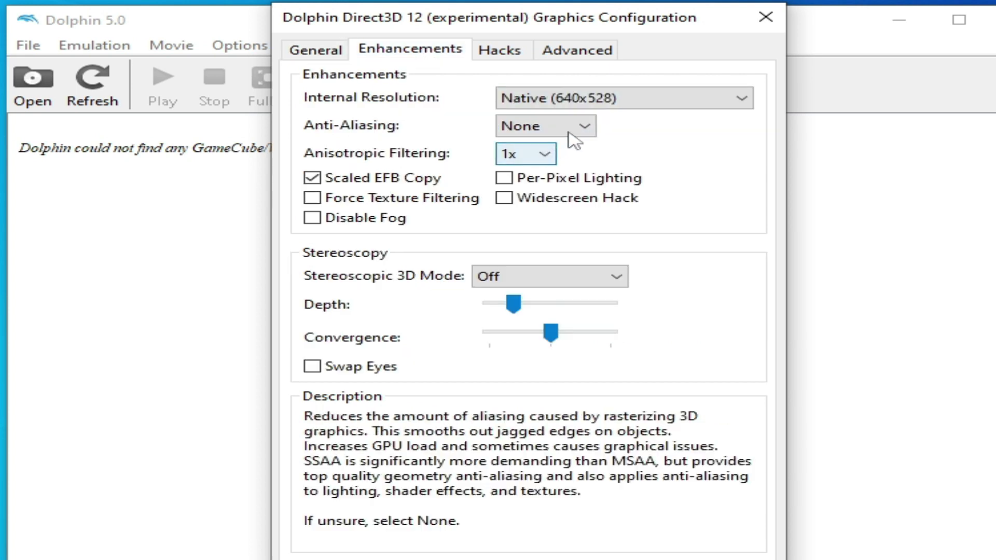
left_click(603, 104)
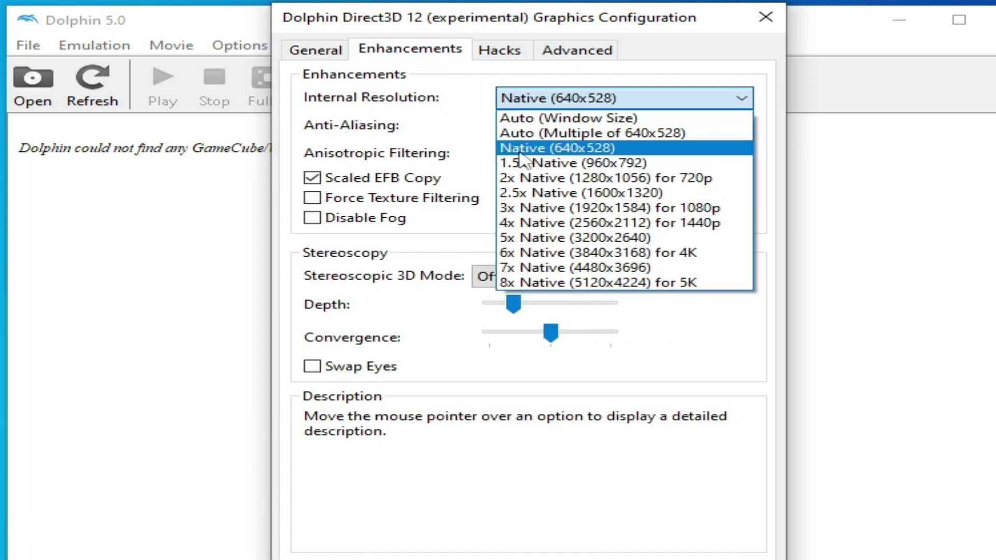
left_click(536, 149)
- Enable Skip EFB Access from CPU among the hacks, check the advanced graphics options and close the graphics configuration
left_click(499, 51)
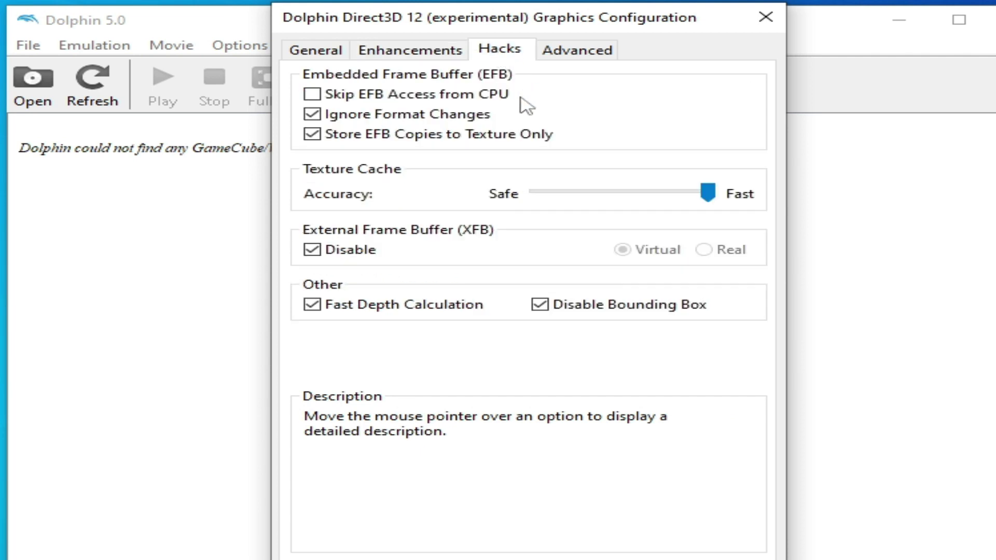
left_click(312, 95)
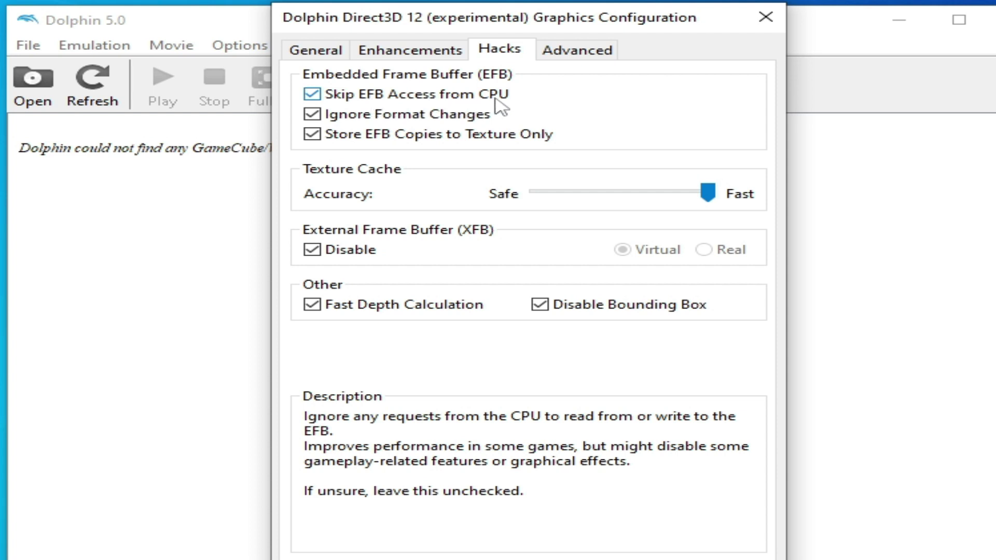
left_click(579, 53)
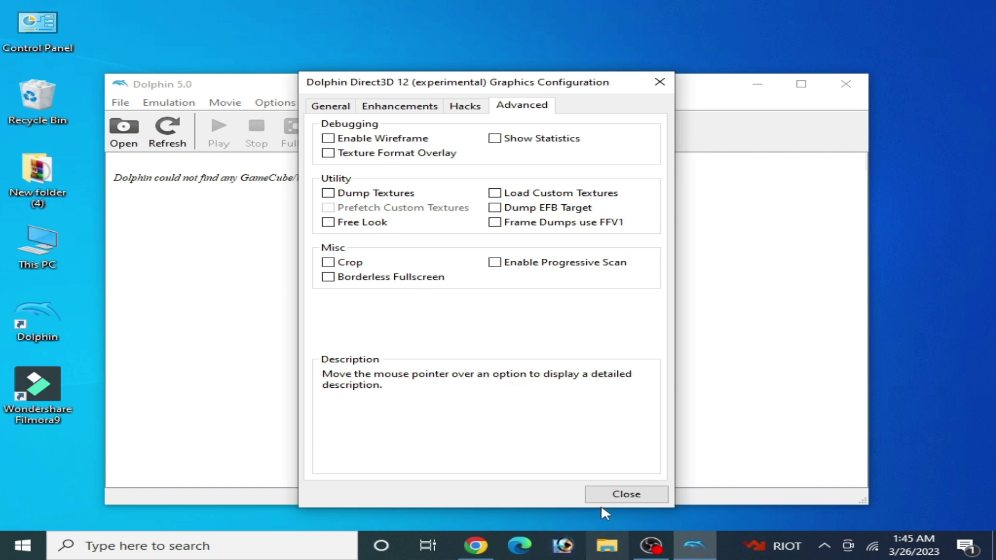
left_click(612, 493)
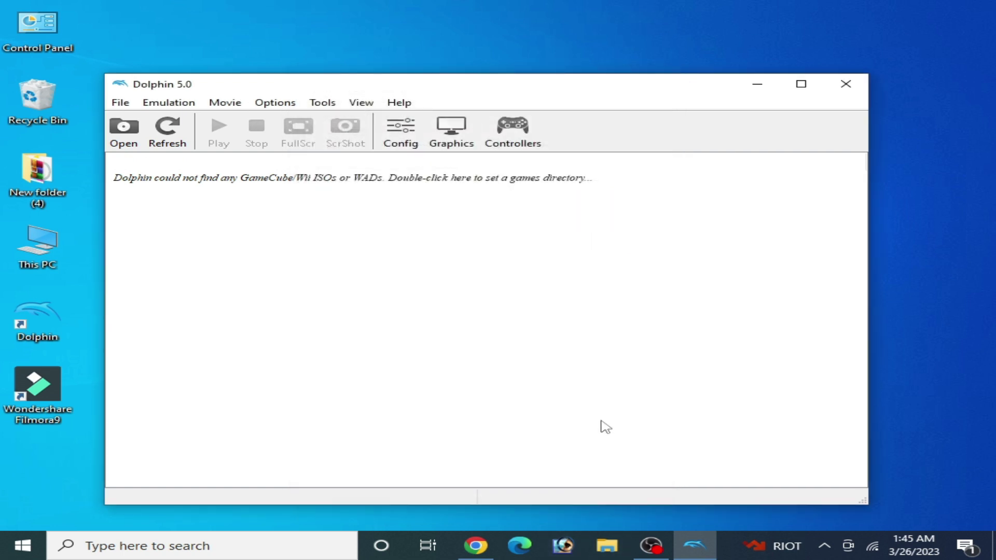
- Switch to the Windows display settings, open the graphics performance preferences and remove the yuzu entry
right_click(894, 330)
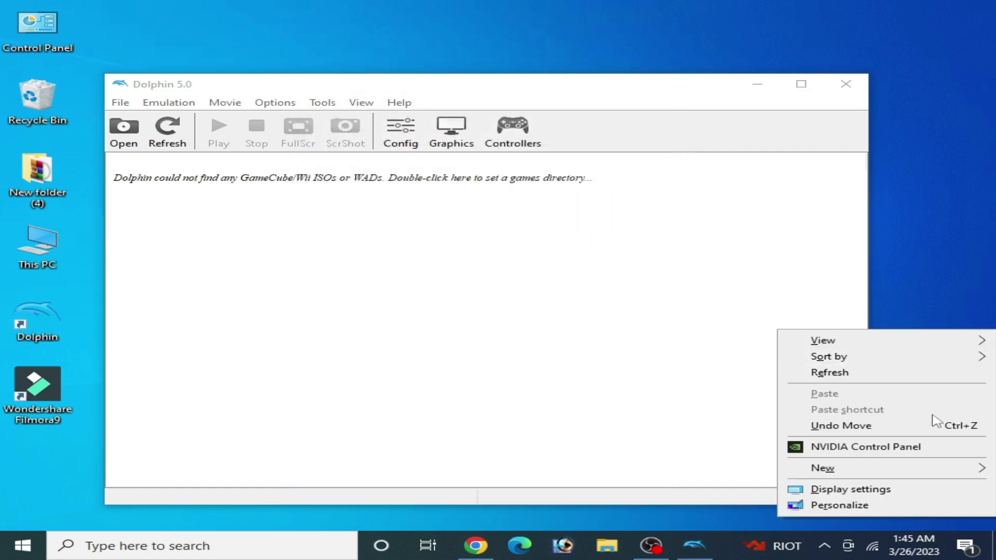
left_click(842, 490)
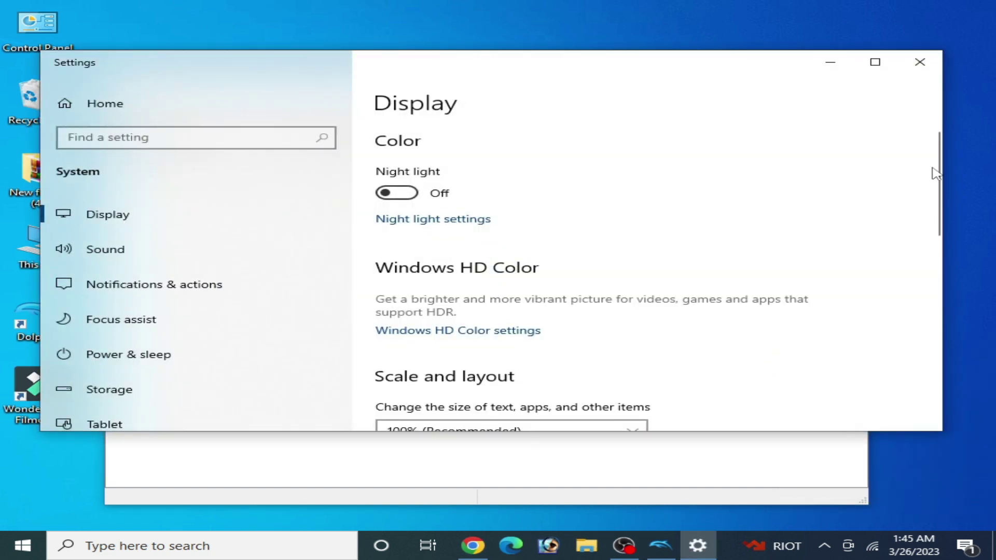
left_click_drag(936, 172, 932, 293)
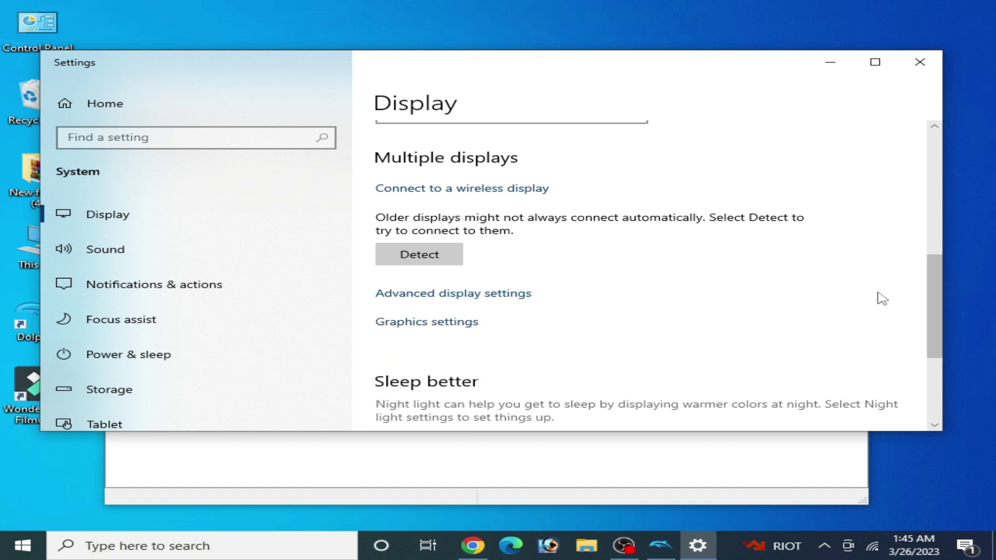
left_click(432, 324)
left_click(342, 327)
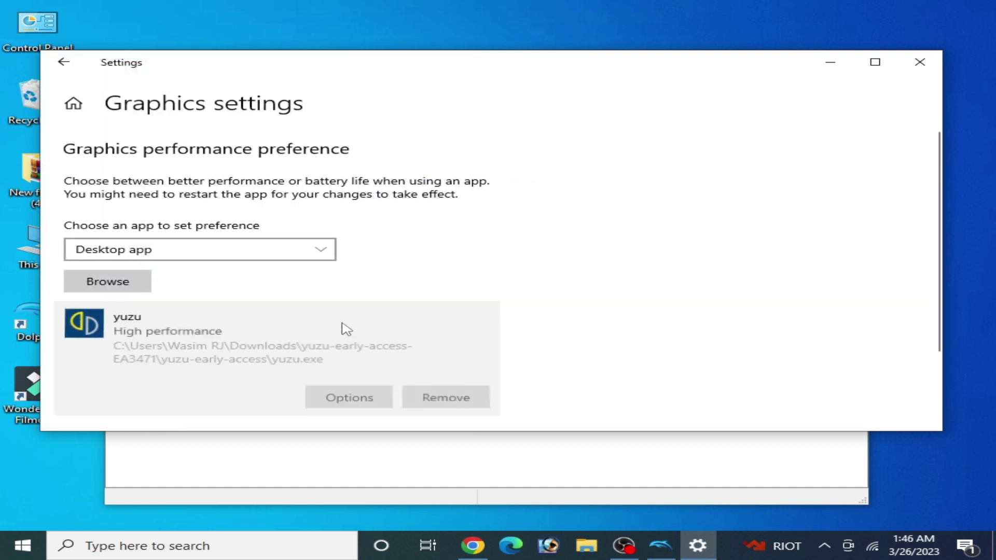
left_click(408, 396)
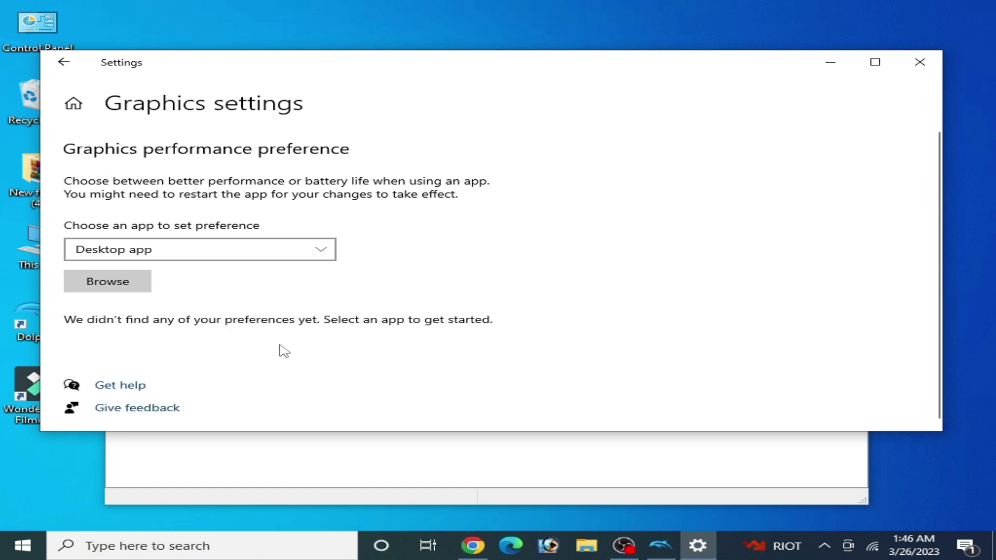
- Add the Dolphin application from the desktop folder dolphin-master-5.0-19082-x64 to the graphics performance preferences
left_click(108, 281)
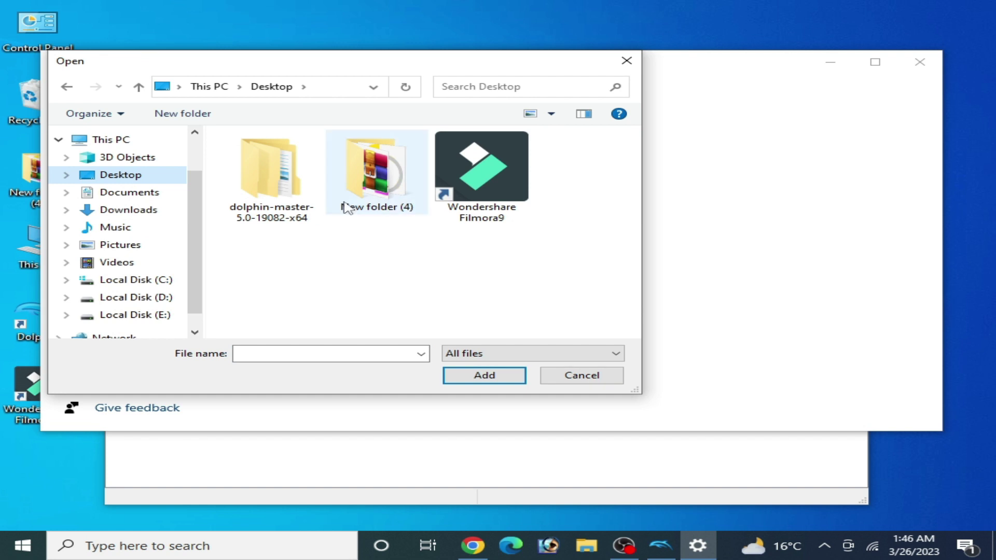
double_click(274, 200)
double_click(288, 158)
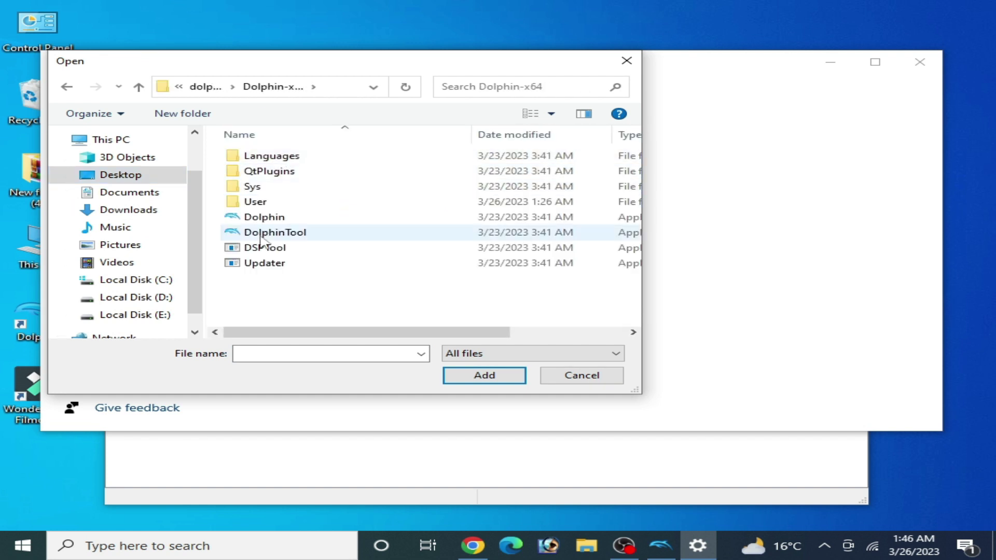
left_click(277, 221)
left_click_drag(283, 332, 399, 338)
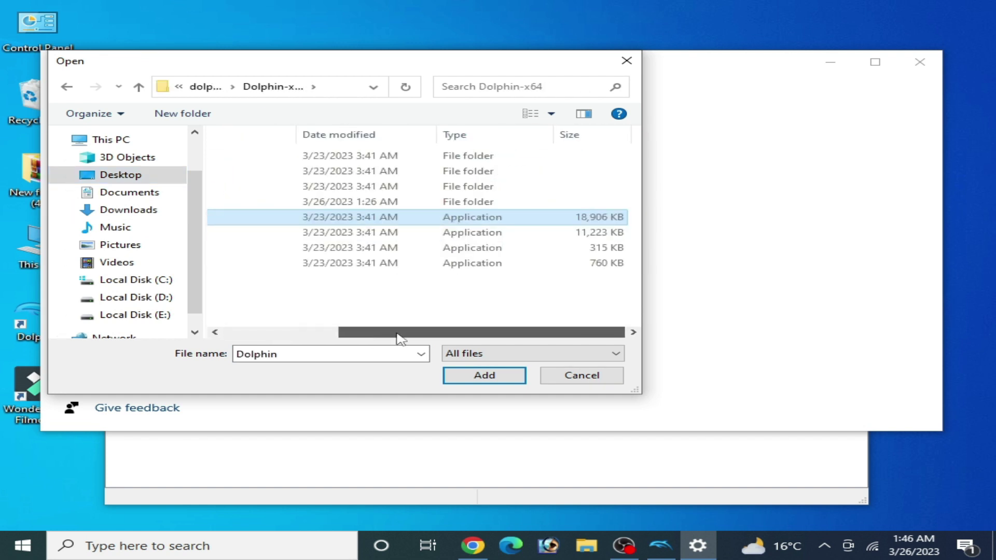
left_click(477, 375)
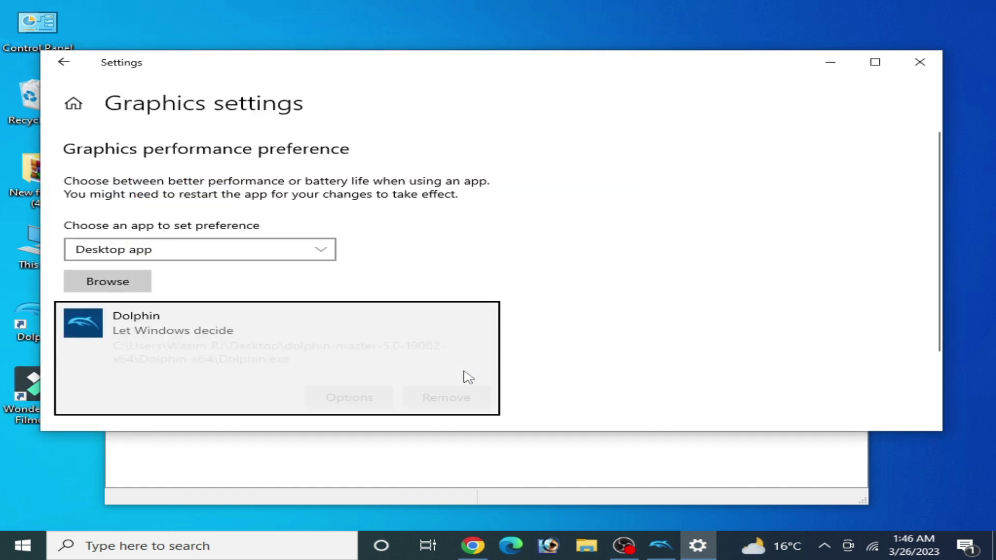
- Set Dolphin's graphics preference to High performance, save it and close the Windows settings
left_click(332, 400)
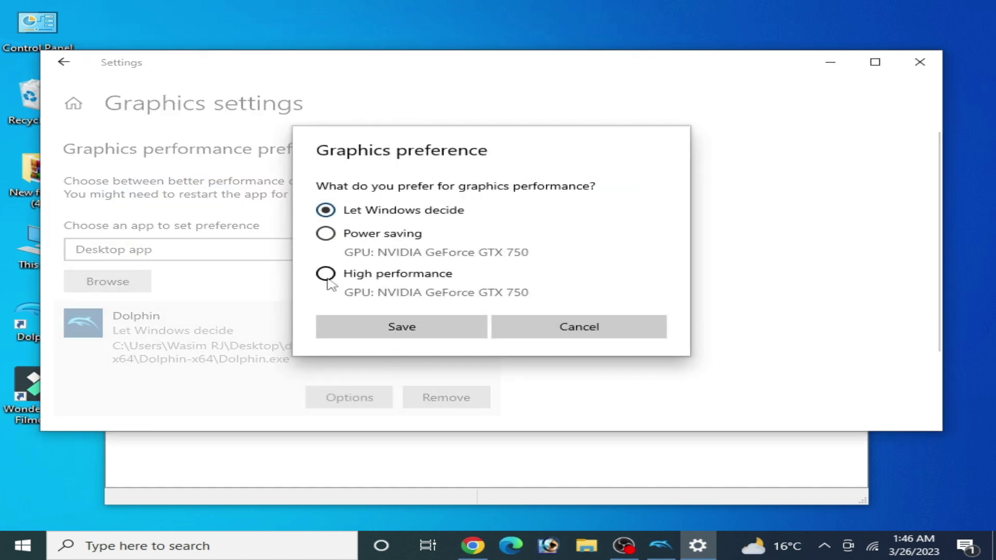
left_click(327, 275)
left_click(390, 327)
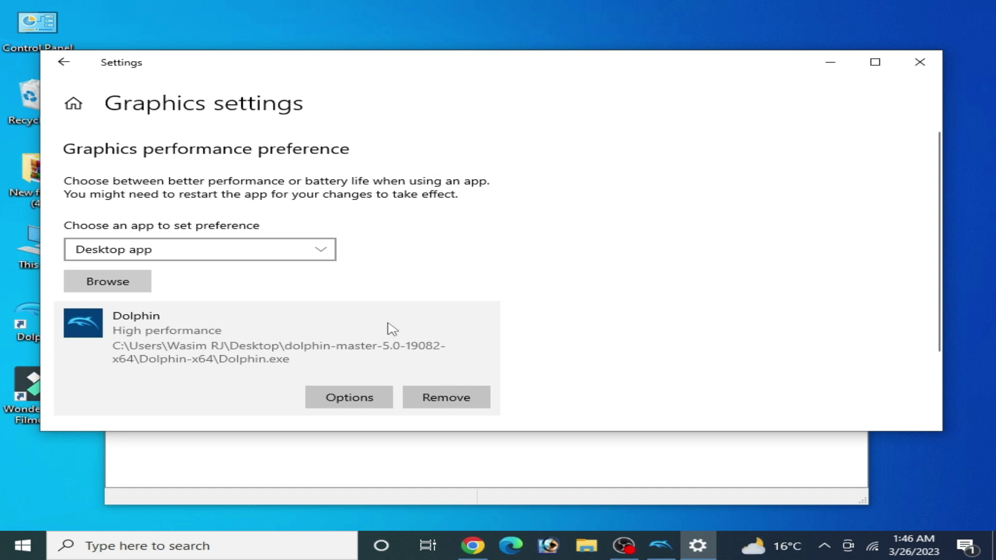
left_click(925, 56)
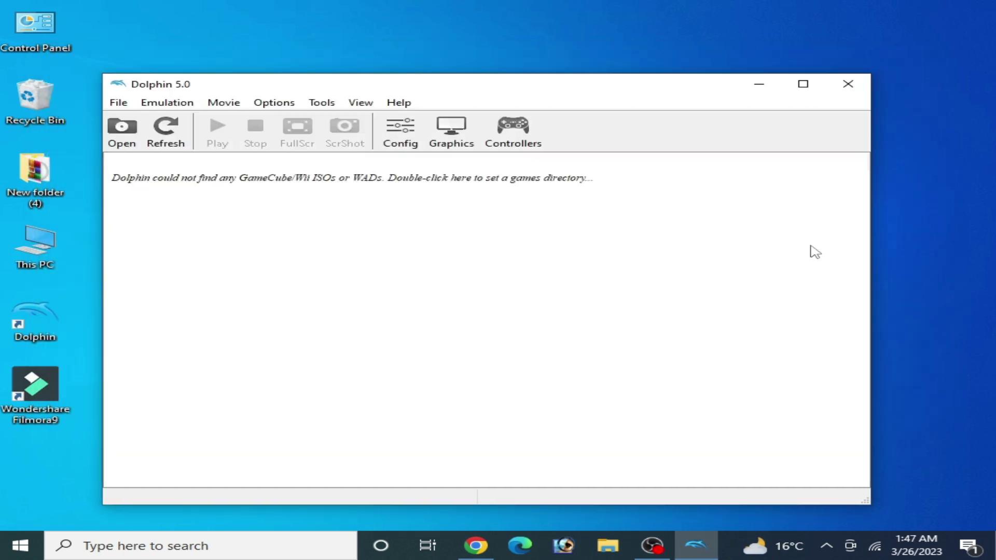
- Open Device Manager and check the driver information of the NVIDIA GeForce GTX 750 display adapter
left_click(142, 541)
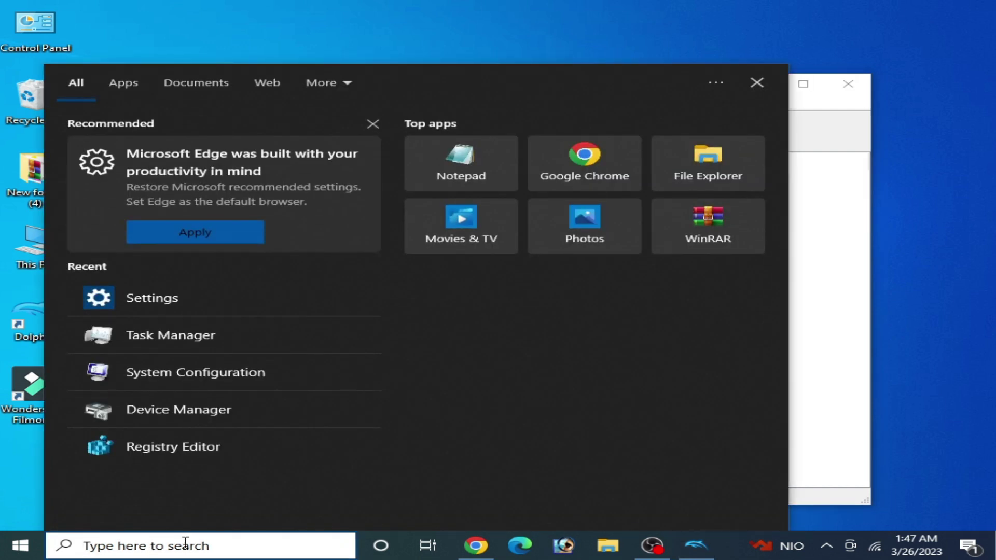
left_click(158, 411)
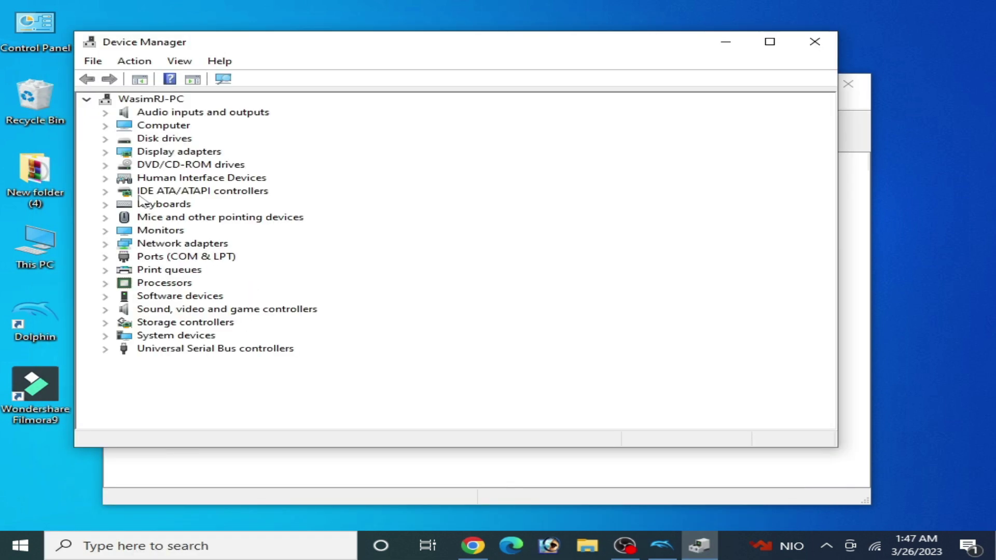
left_click(106, 153)
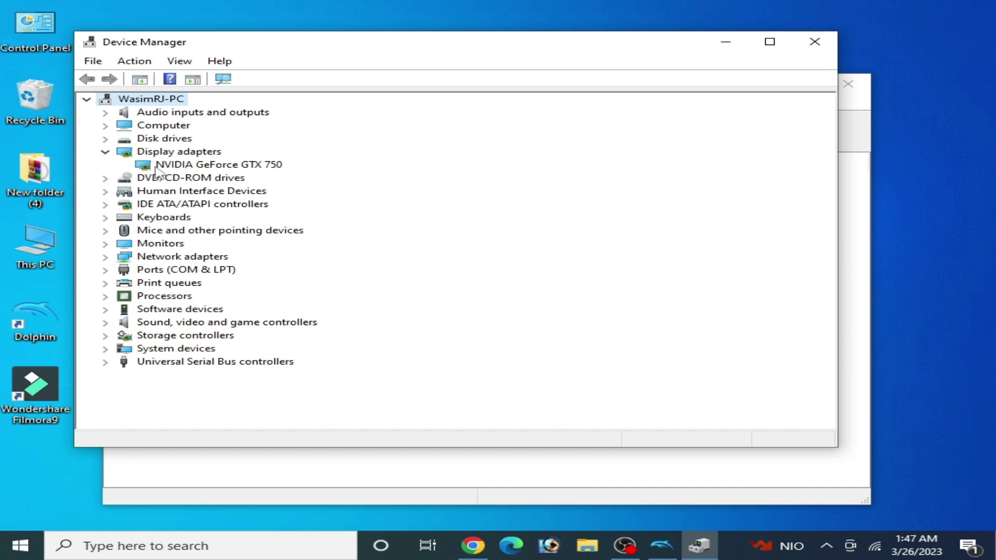
right_click(201, 166)
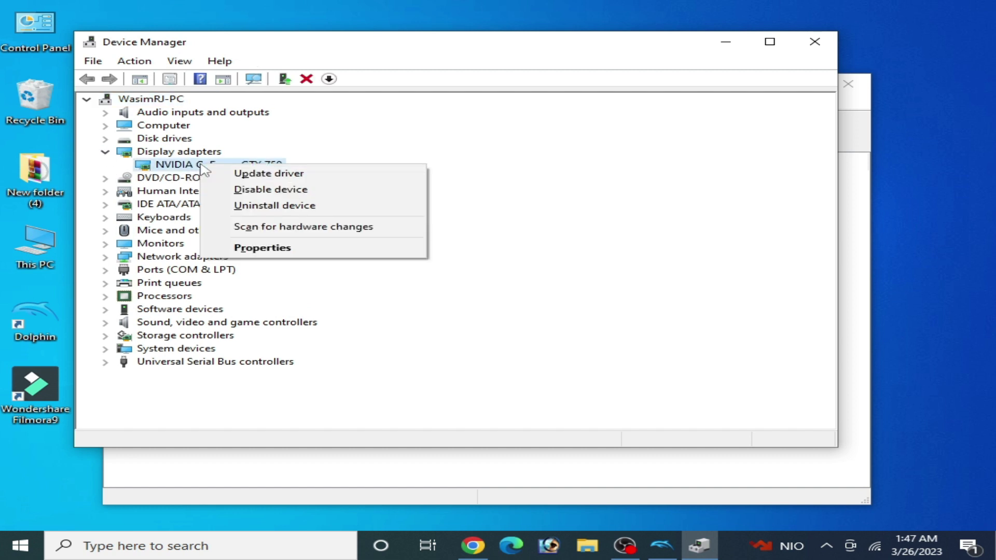
left_click(263, 247)
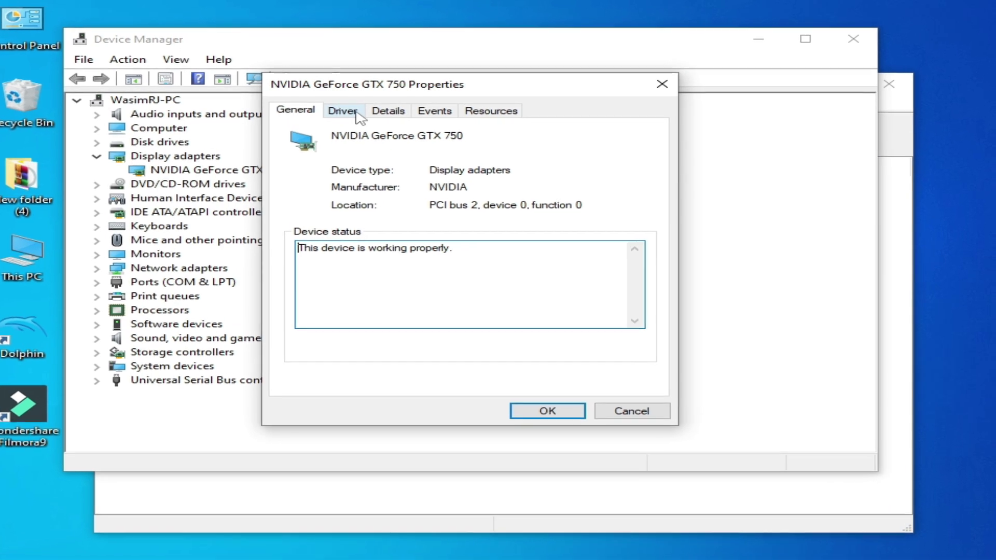
left_click(350, 110)
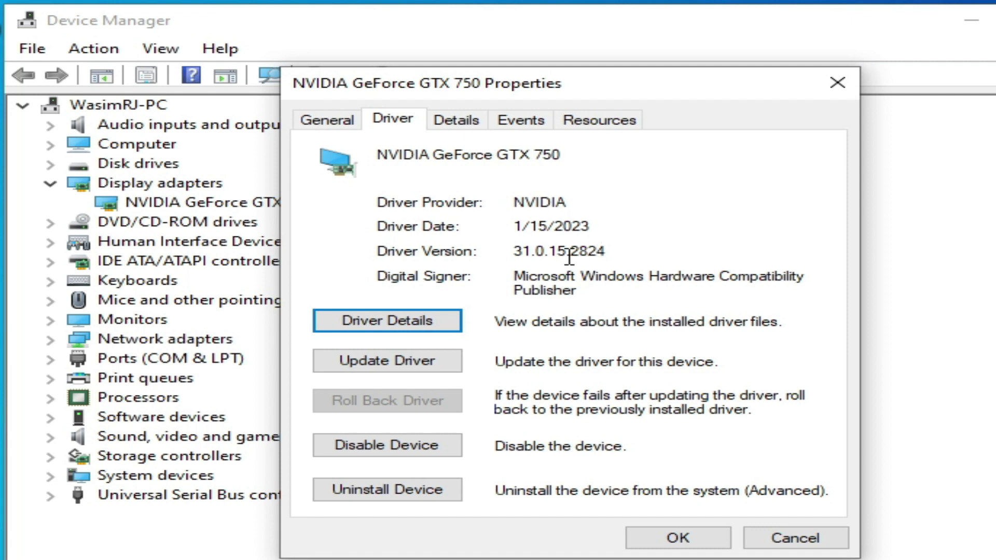
- Copy the device description value from the graphics card's details and close its properties
left_click(451, 130)
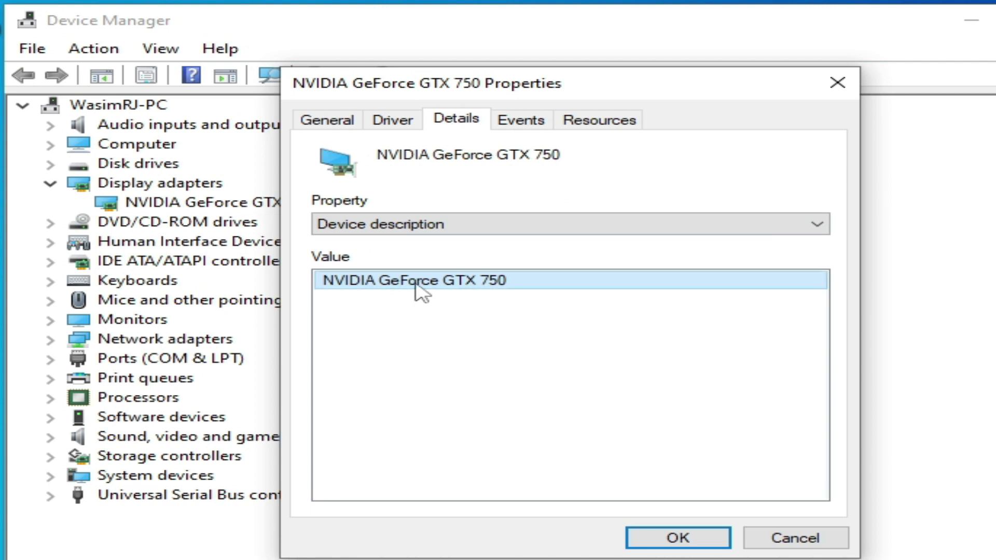
right_click(460, 282)
left_click(519, 289)
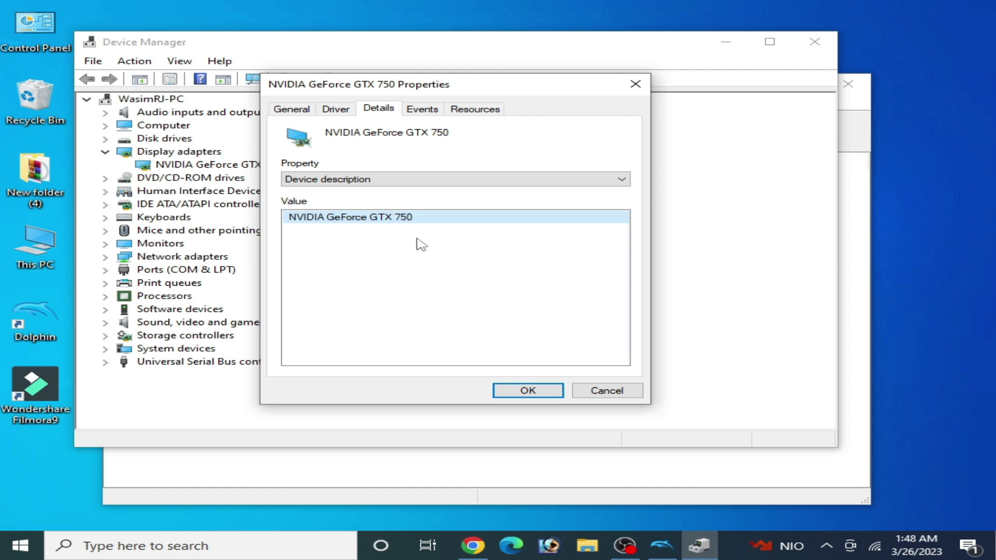
left_click(527, 391)
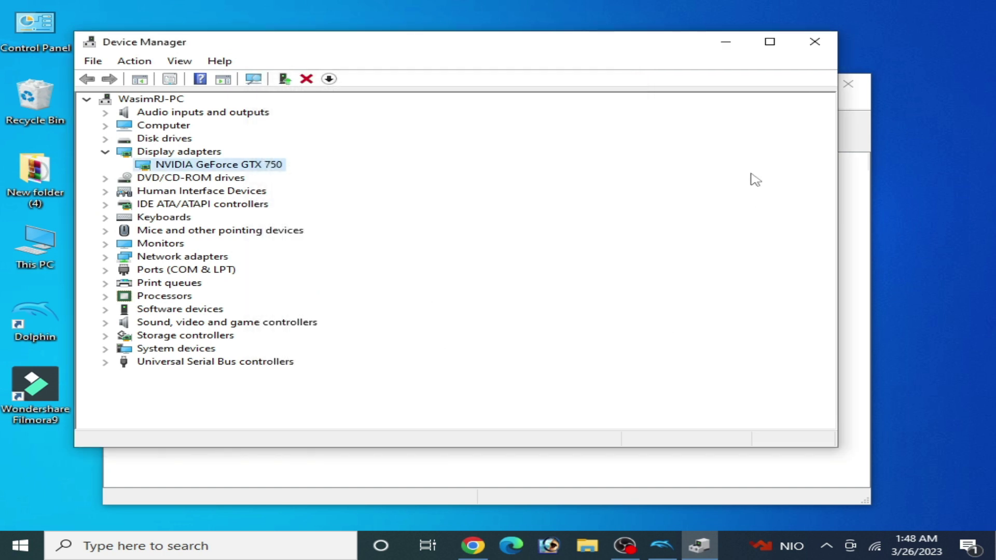